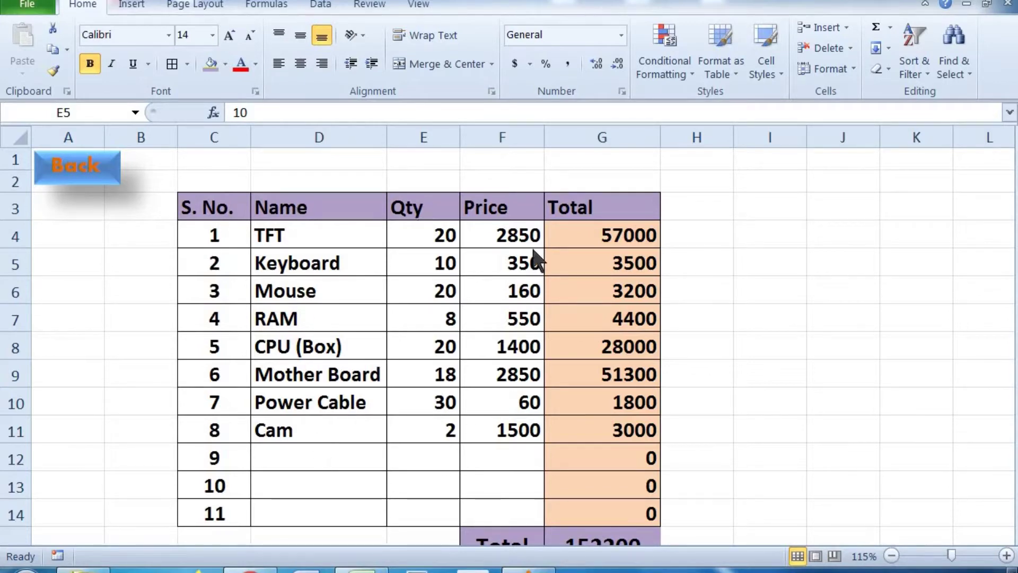
Inspect the TFT total's Qty × Price formula and the grand total's SUM formula.
left_click(615, 231)
left_click(441, 231)
left_click(471, 227)
left_click(629, 236)
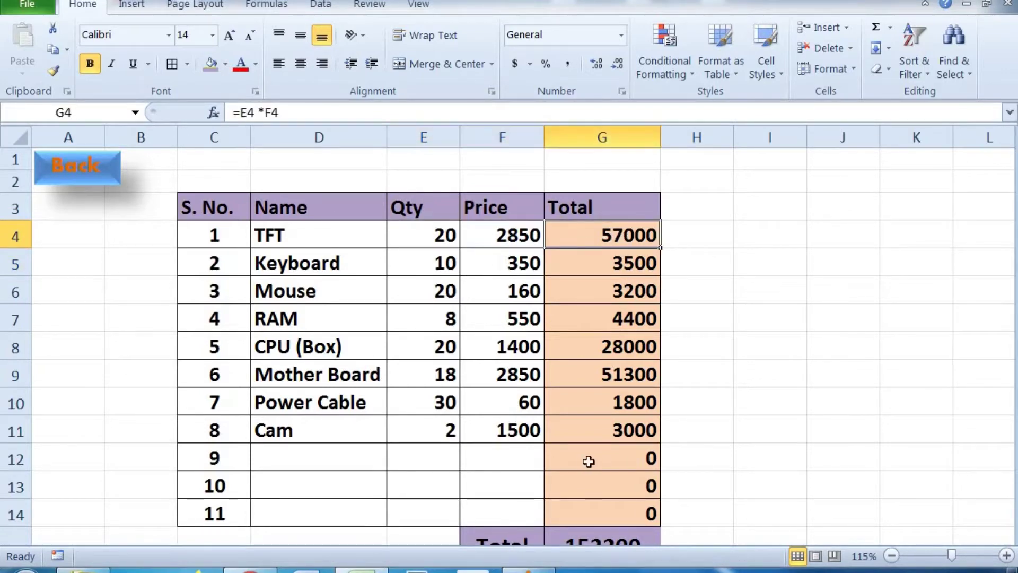
scroll(595, 423, "down", 1)
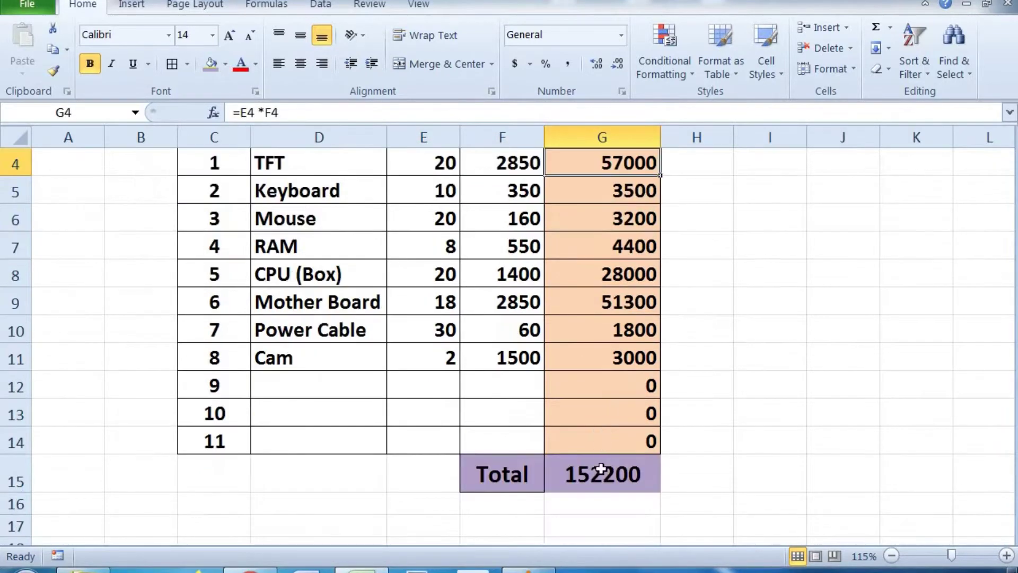
left_click(618, 476)
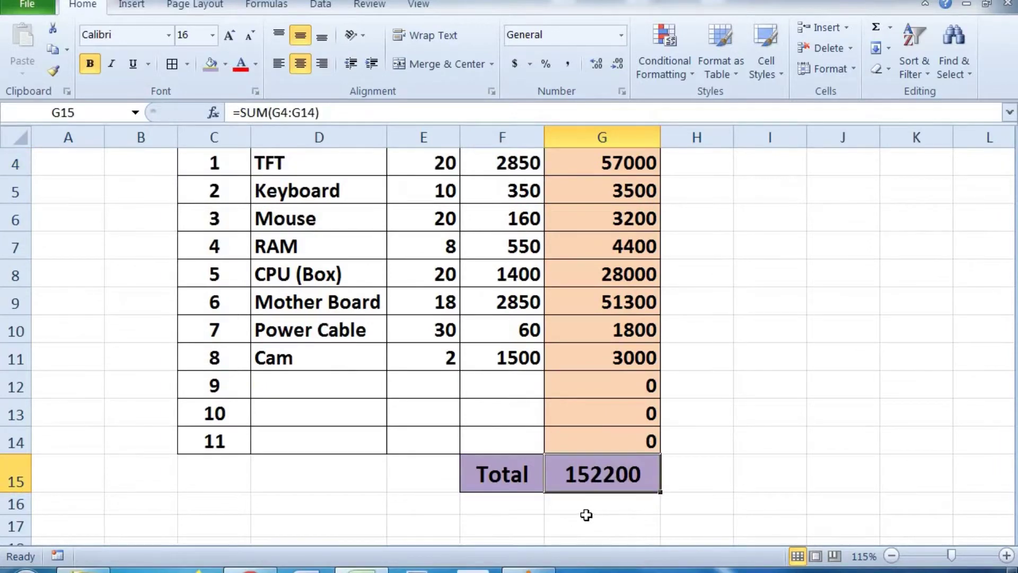
scroll(586, 515, "up", 1)
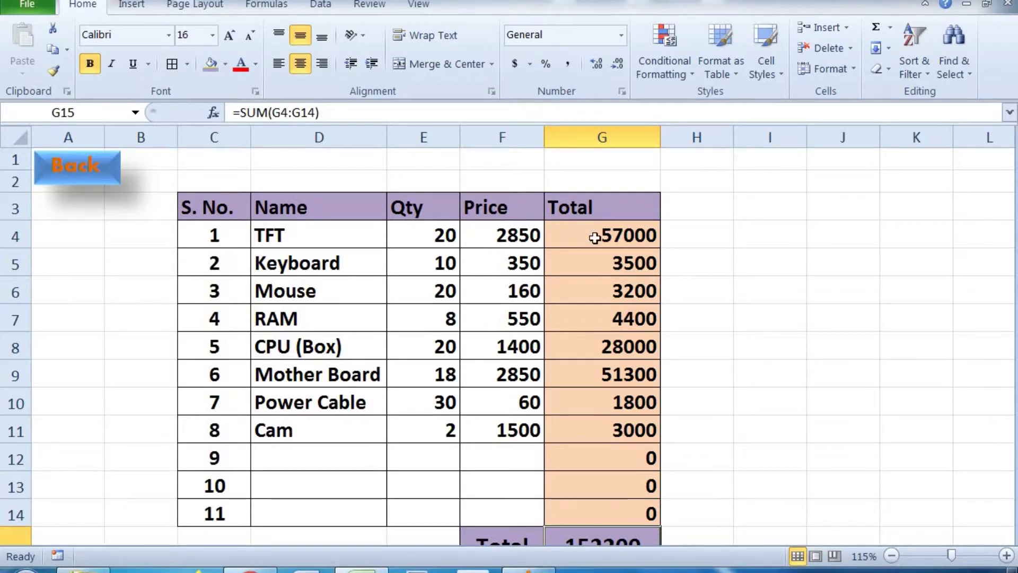
Change the TFT price in F4 to RS.2850 and check the resulting #VALUE! totals.
double_click(477, 235)
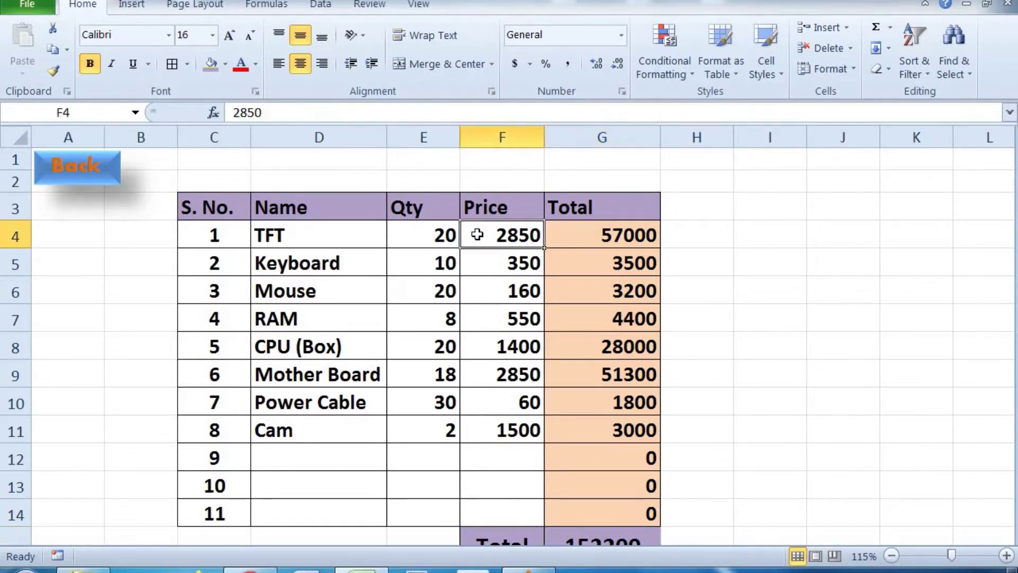
type("RS")
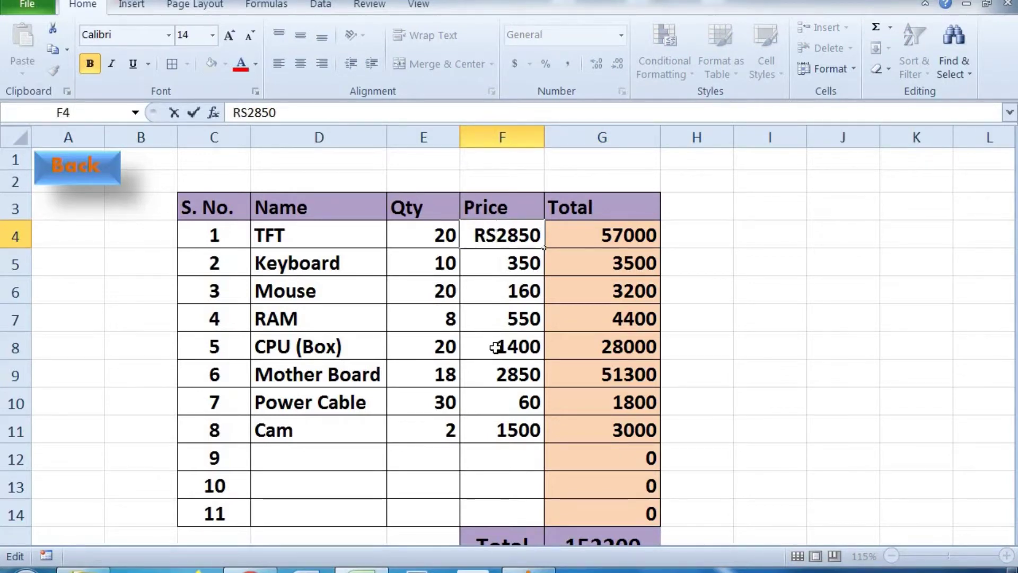
type(".")
key("Return")
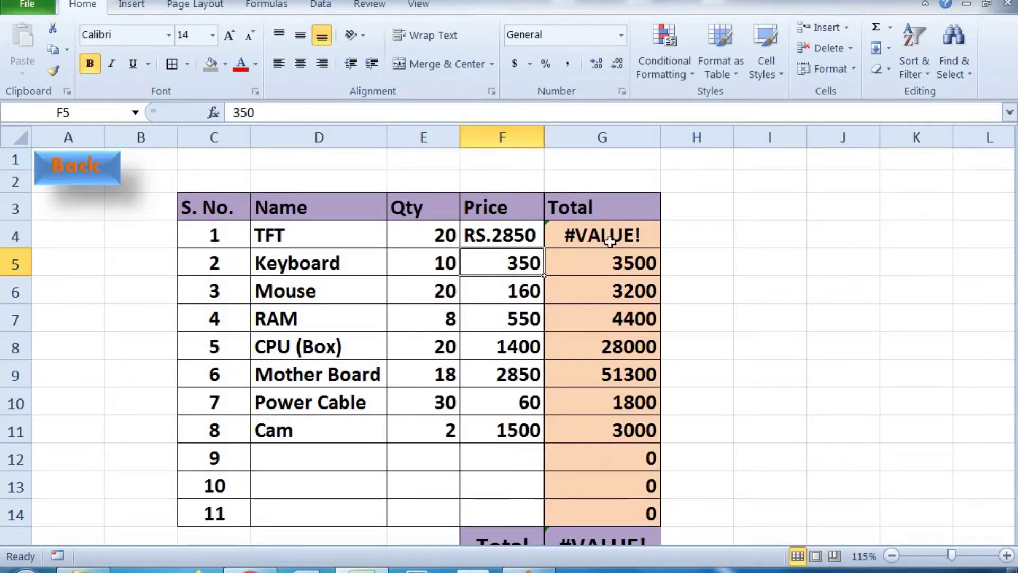
scroll(700, 440, "down", 1)
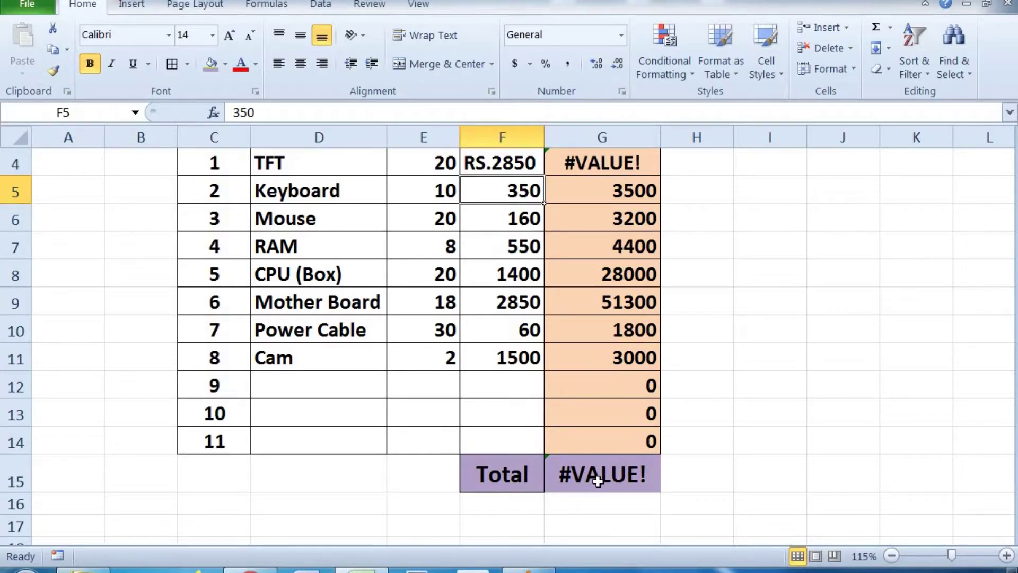
scroll(592, 480, "up", 1)
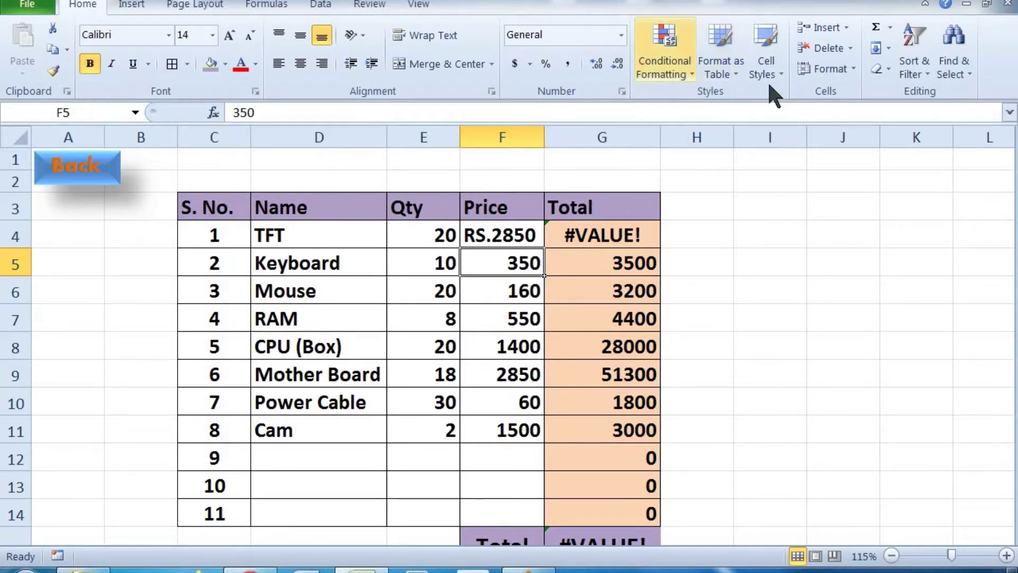
Give the Keyboard price cell F5 the custom number format # "Rs.".
left_click(852, 66)
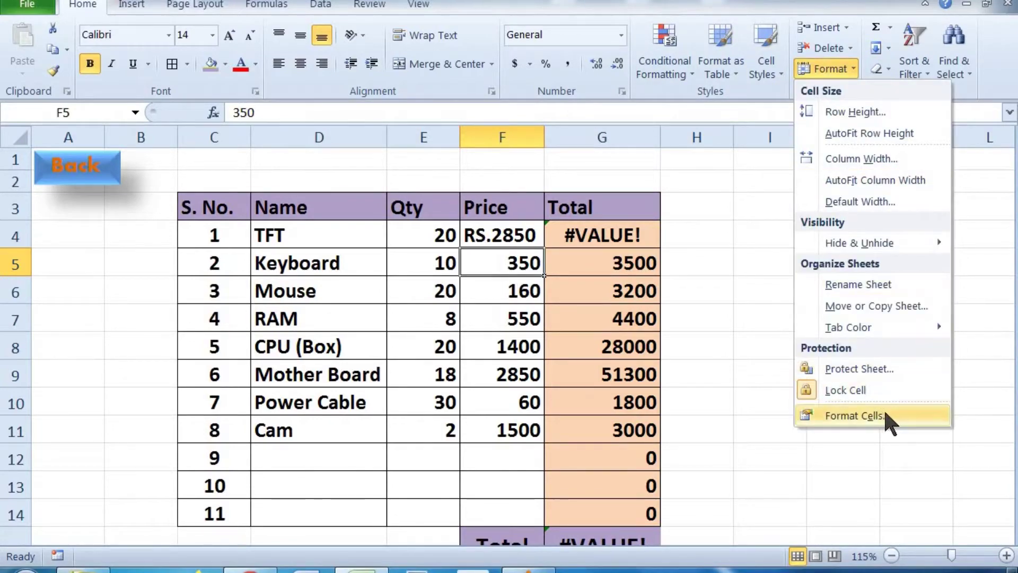
left_click(884, 414)
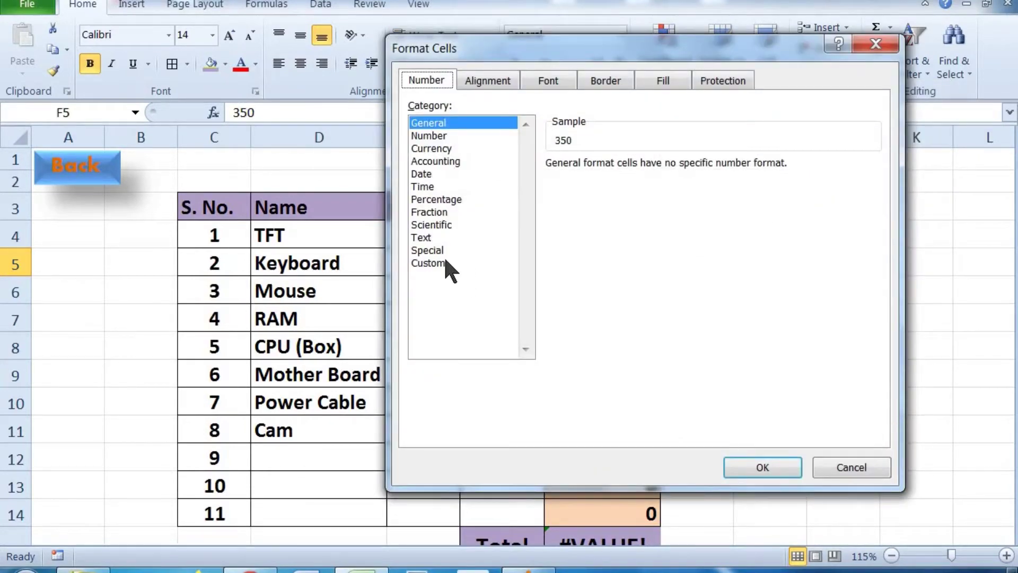
left_click(446, 262)
left_click_drag(606, 38, 803, 4)
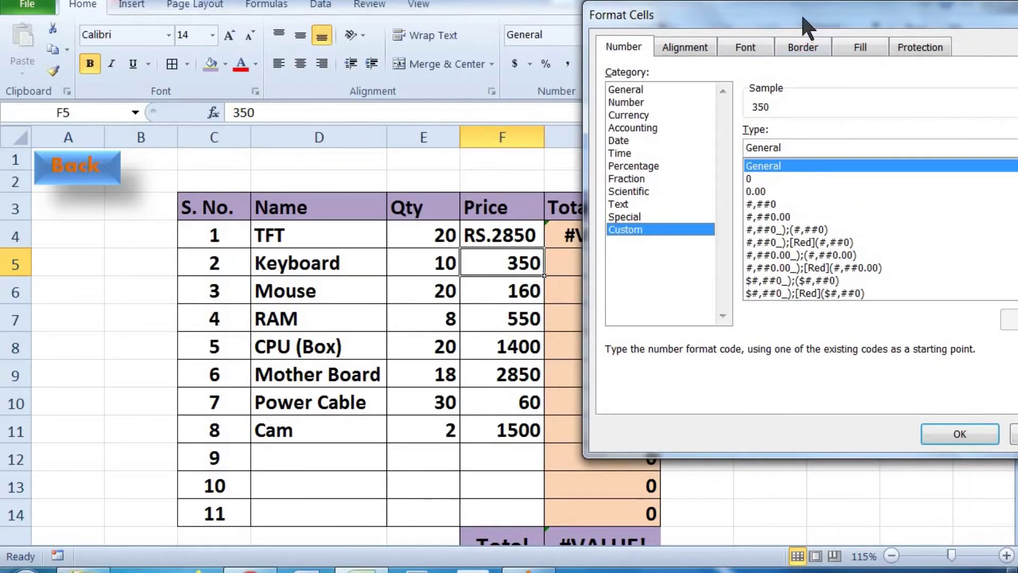
left_click_drag(800, 13, 672, 73)
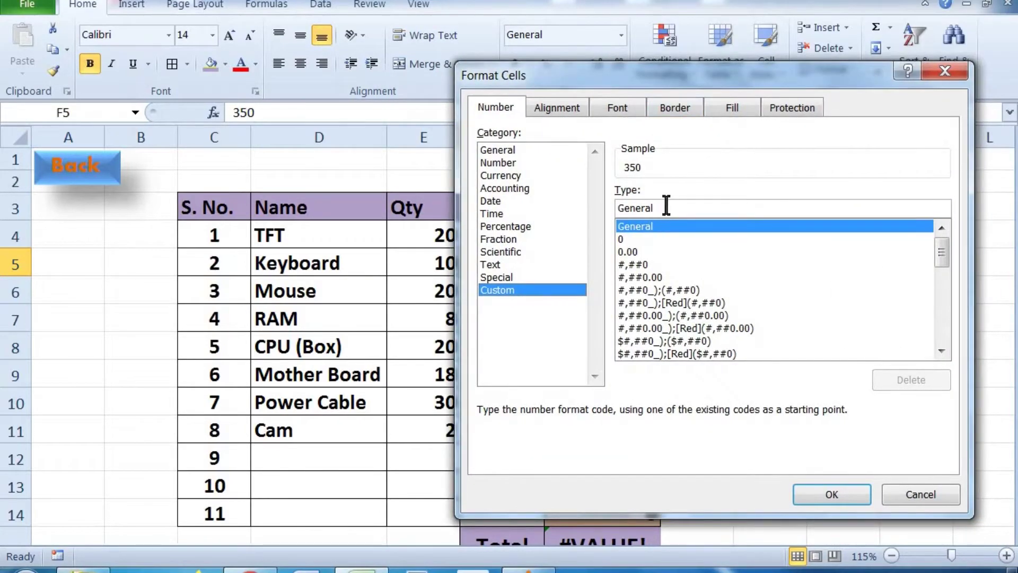
left_click_drag(657, 208, 617, 208)
key("BackSpace")
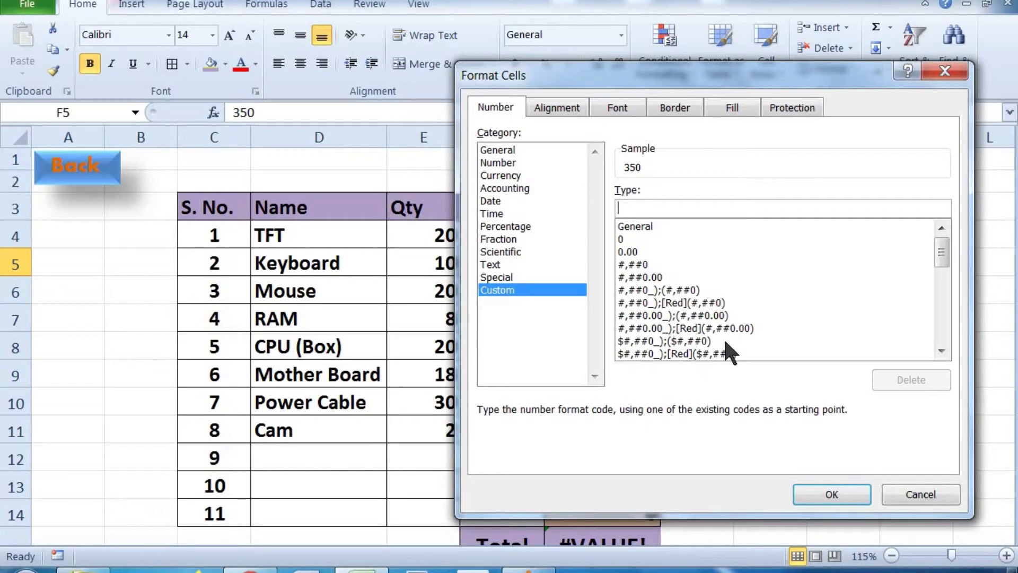
type("#")
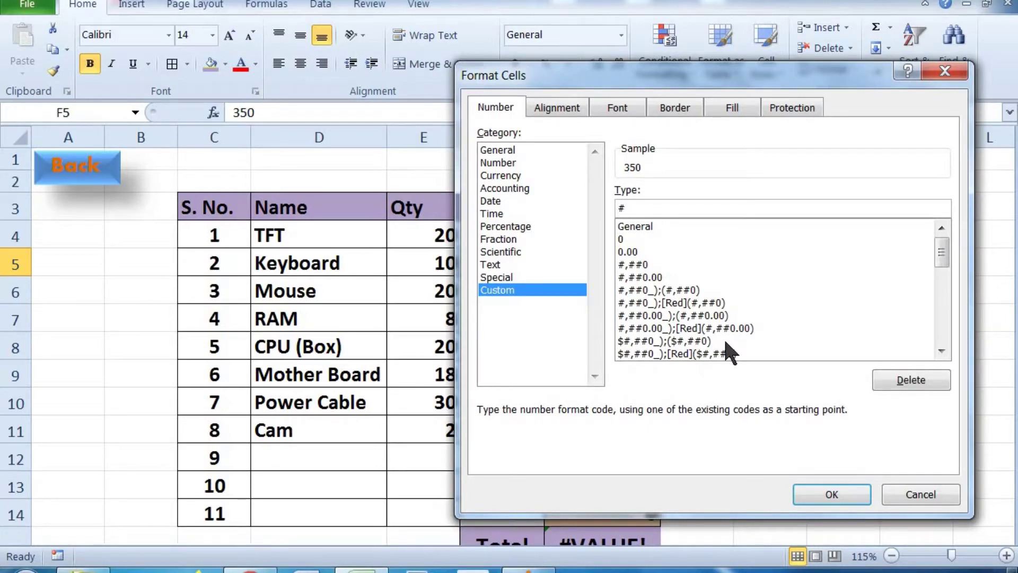
type(" \"Rs.\"")
left_click(832, 494)
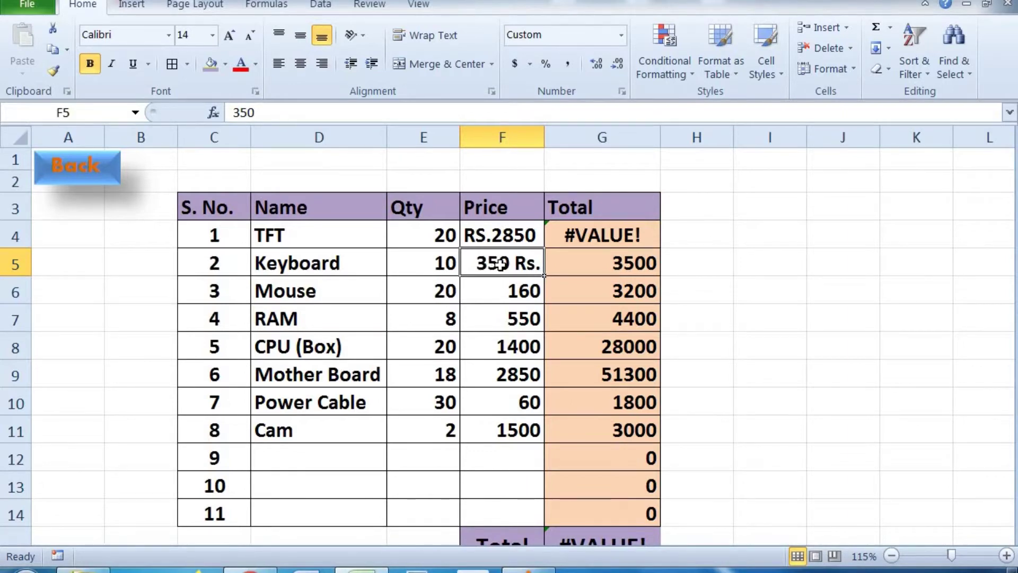
Enter 22 as the Keyboard price and strip the RS. prefix so the TFT price is 2850.
type("22")
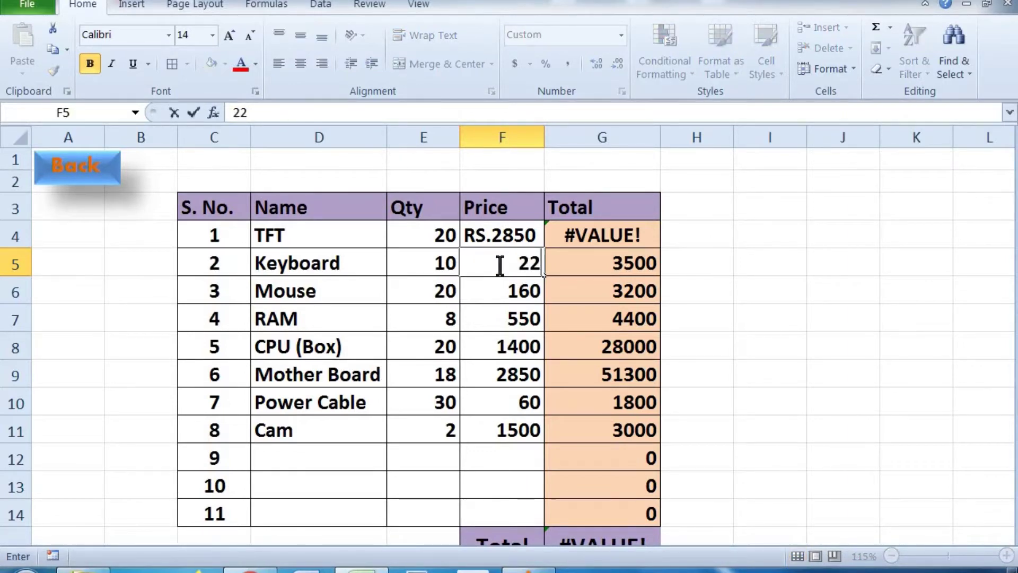
key("Return")
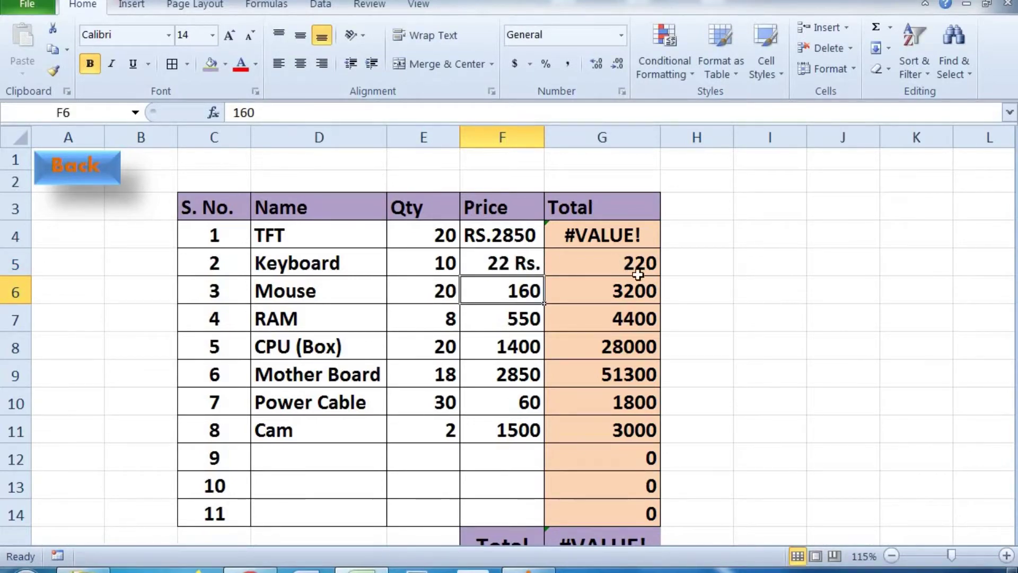
double_click(492, 235)
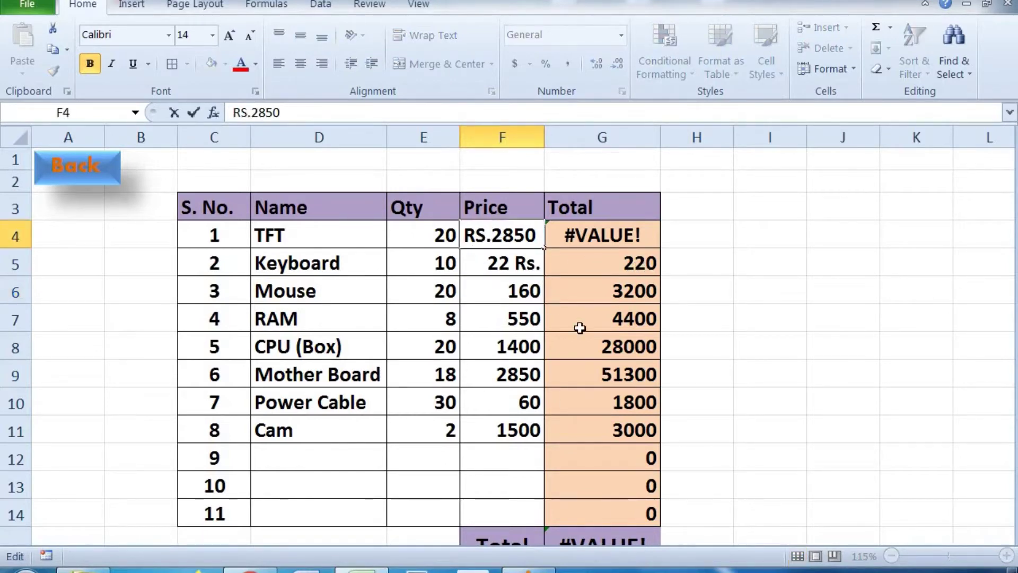
key("BackSpace")
key("BackSpace")
key("BackSpace")
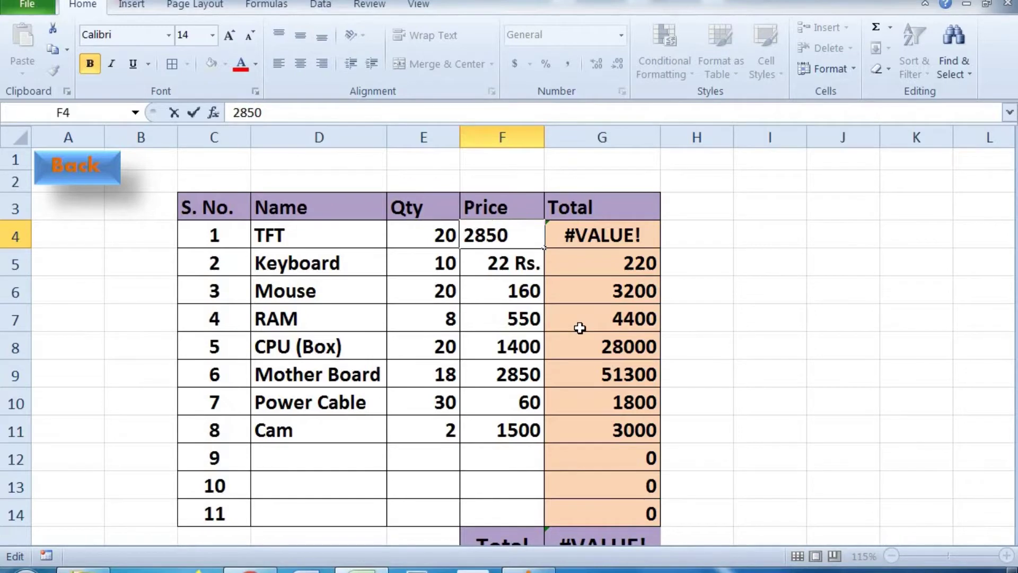
key("Return")
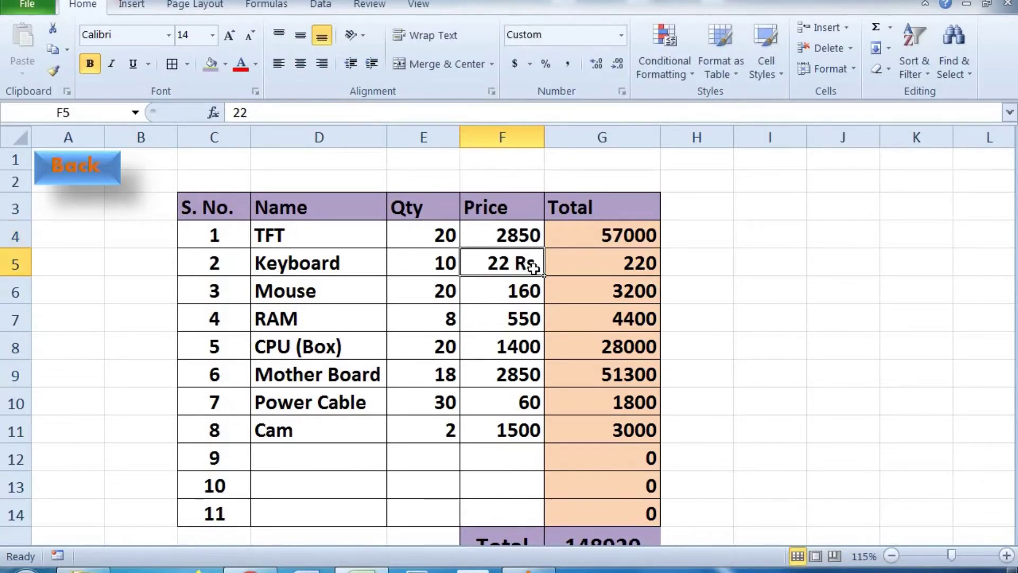
left_click(510, 241)
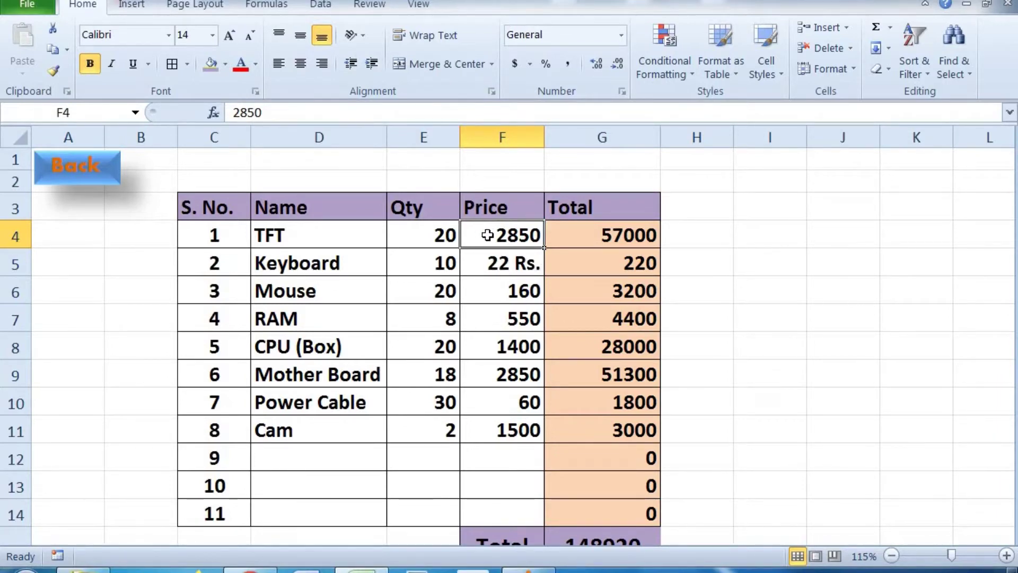
Apply the custom format "Rs. " # to F4 so the TFT price reads Rs. 2850.
left_click(844, 69)
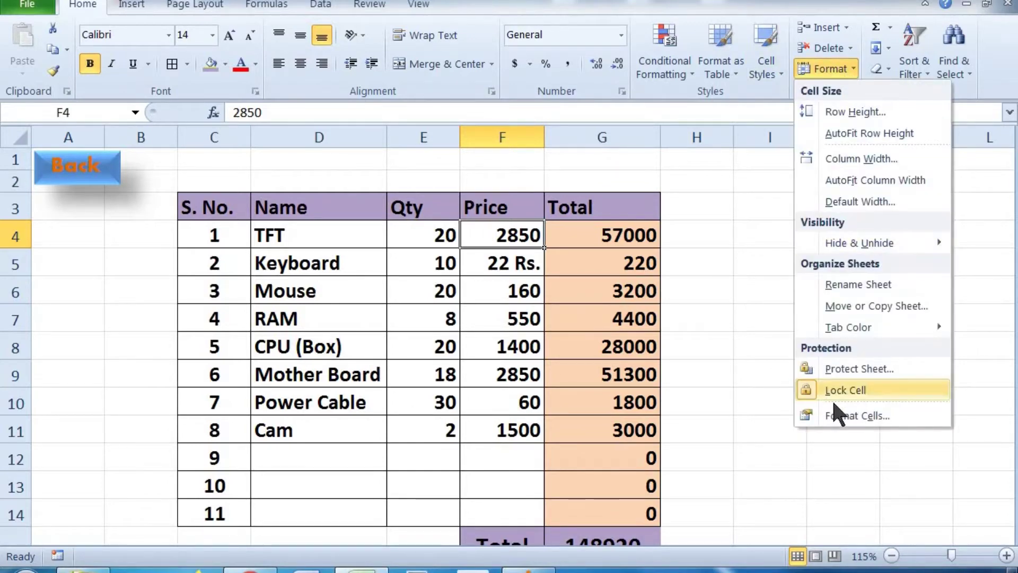
left_click(858, 414)
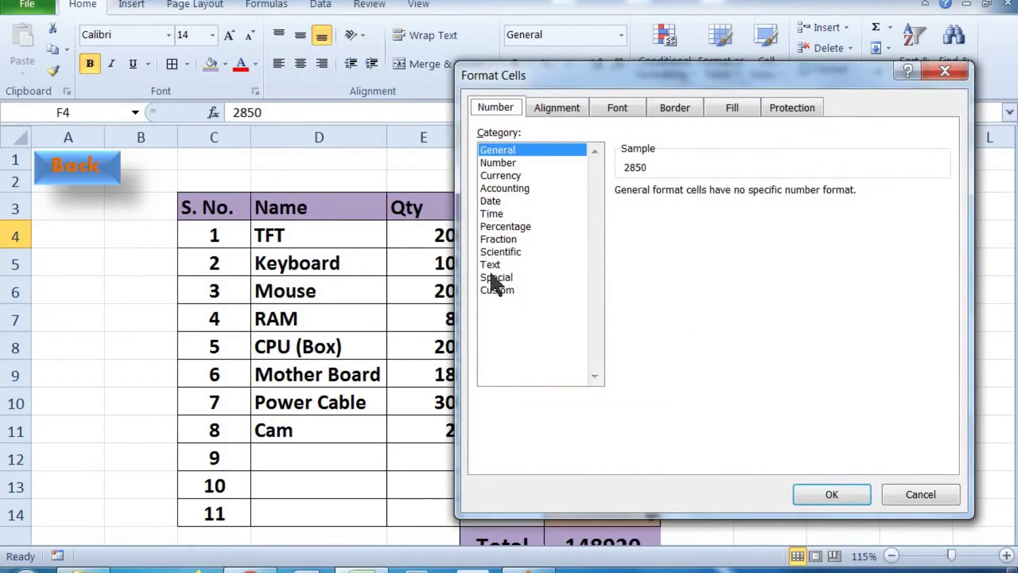
left_click(499, 290)
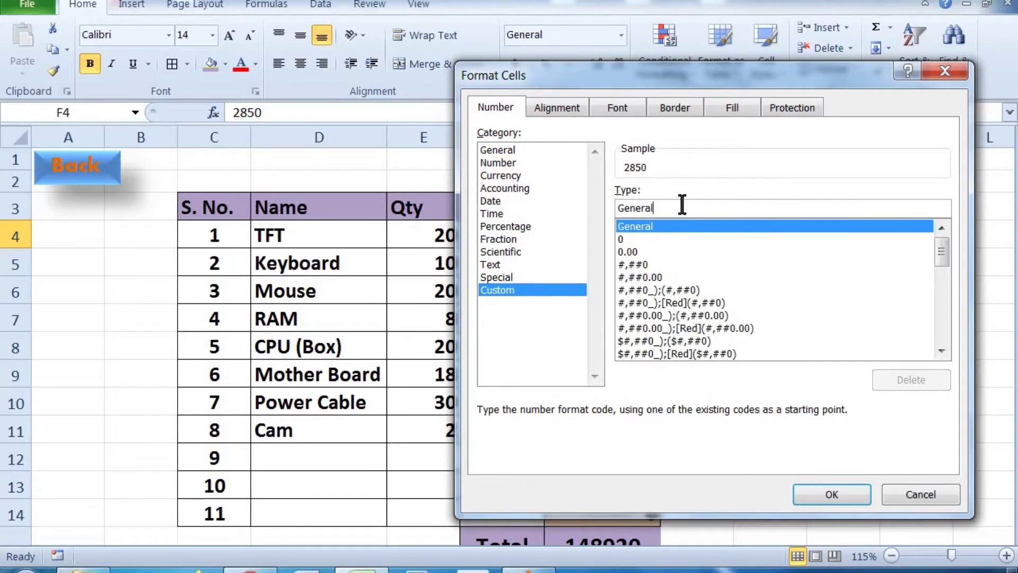
key("BackSpace")
key("BackSpace")
key("BackSpace")
key("BackSpace")
key("BackSpace")
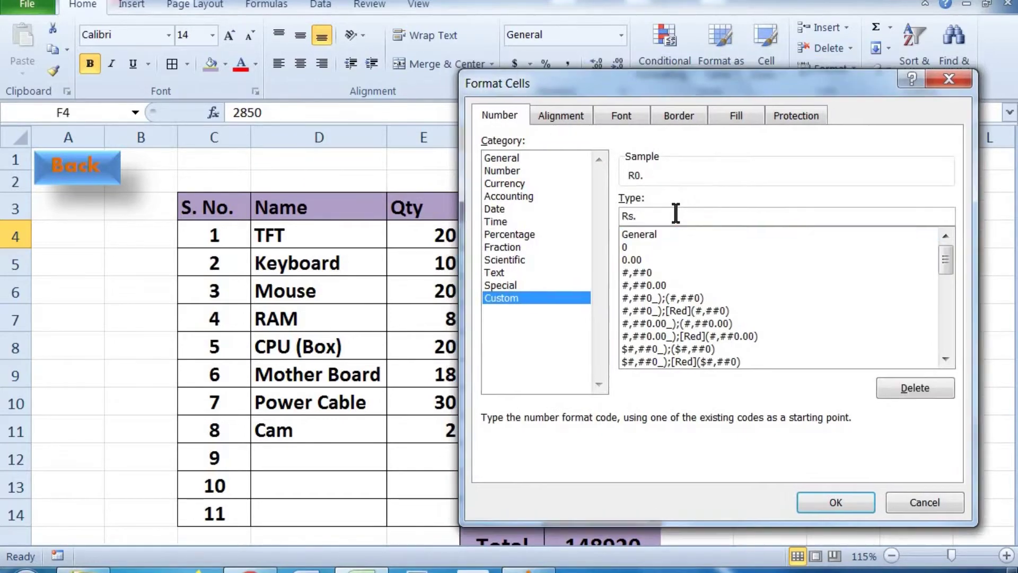
key("BackSpace")
type("\"")
type("\" #")
left_click(838, 503)
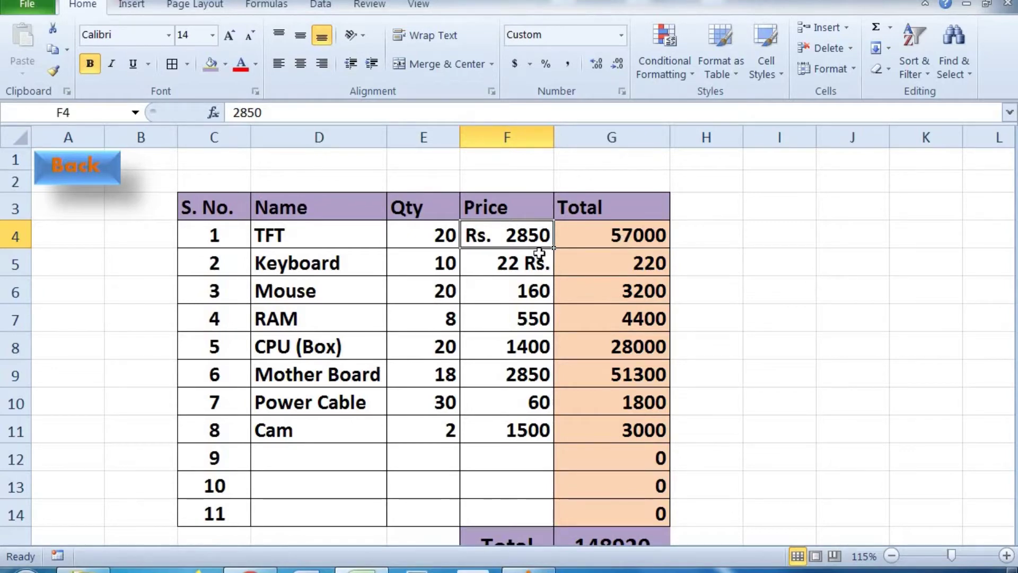
Apply the custom format # " P " to the TFT quantity in E4, showing 20 P.
left_click(405, 236)
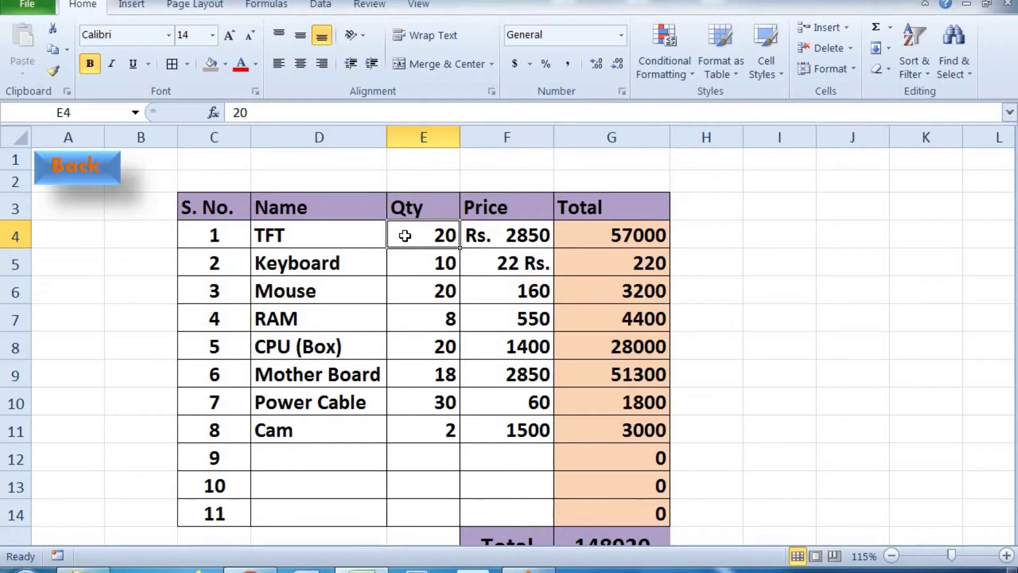
key("ctrl+1")
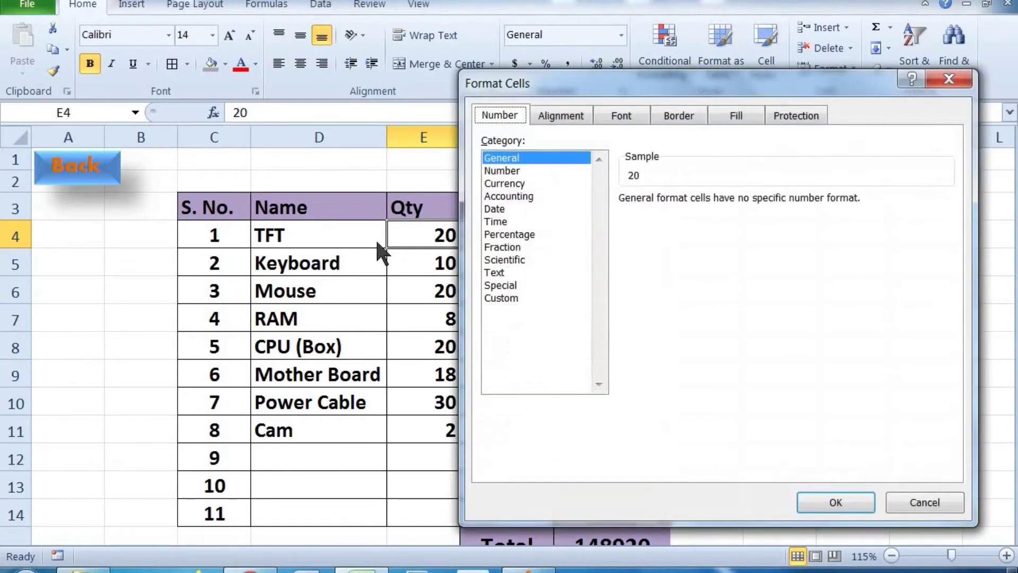
left_click(506, 298)
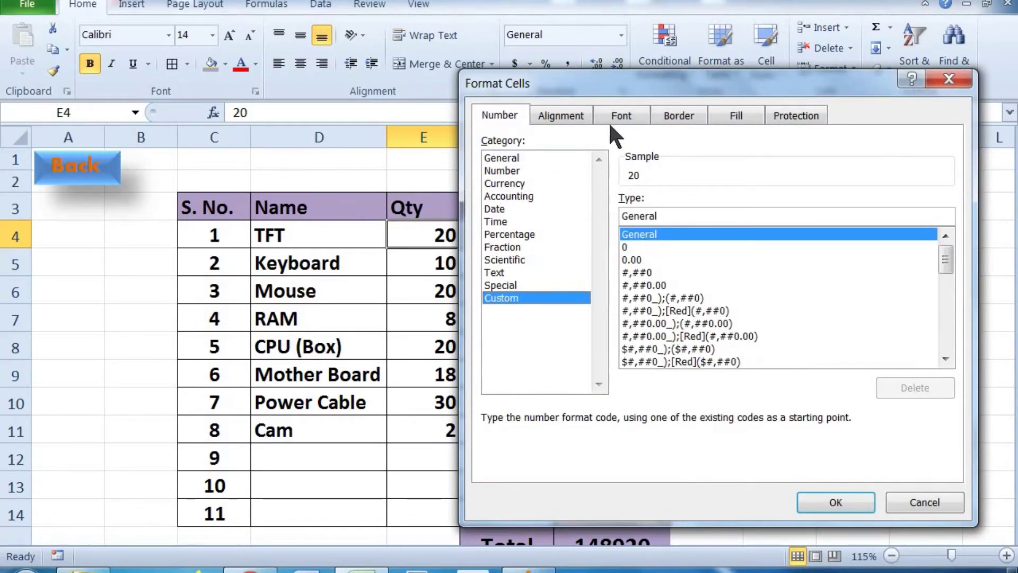
type("# \"")
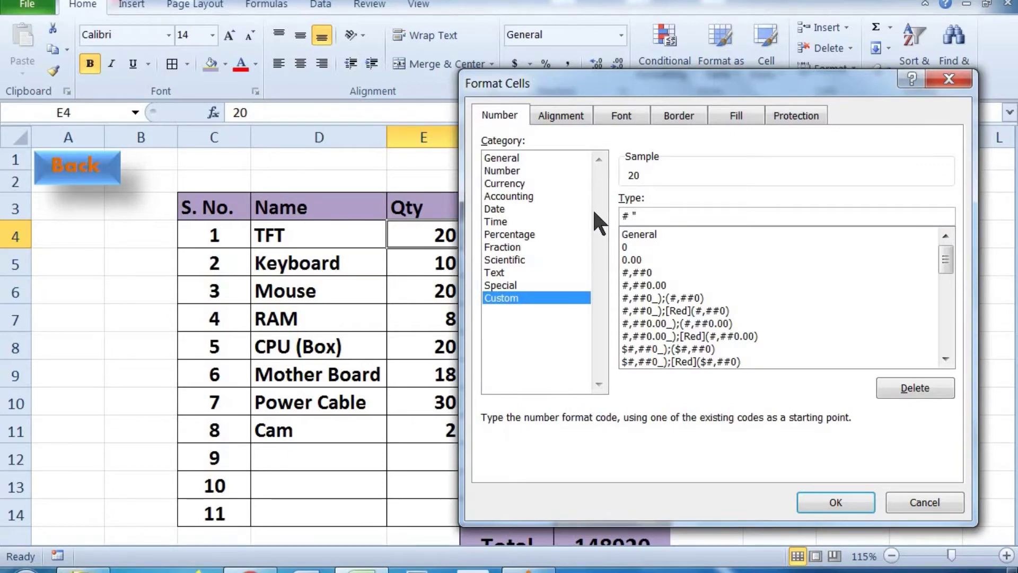
type(" P ")
type("\"")
left_click(828, 504)
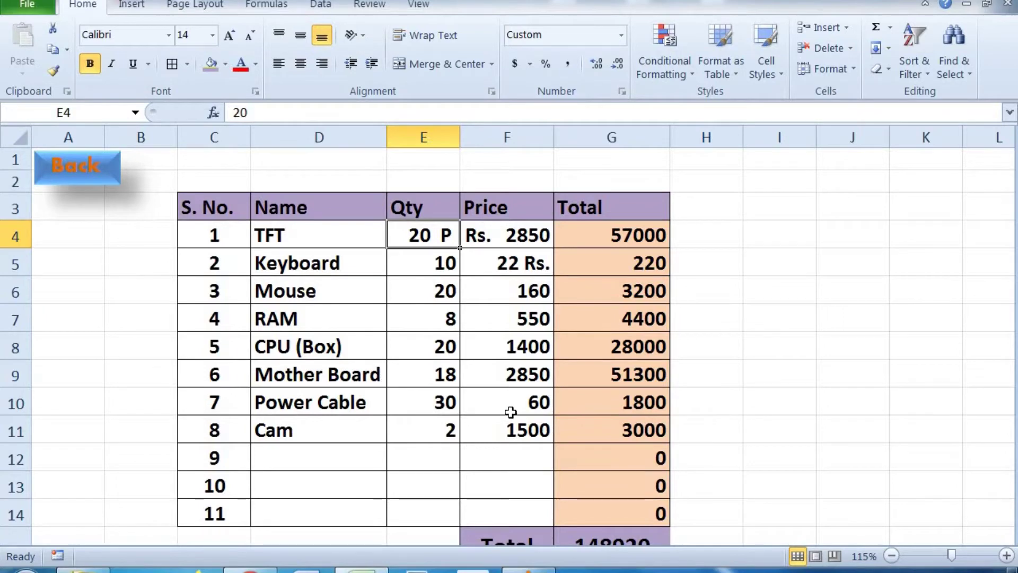
scroll(511, 408, "down", 1)
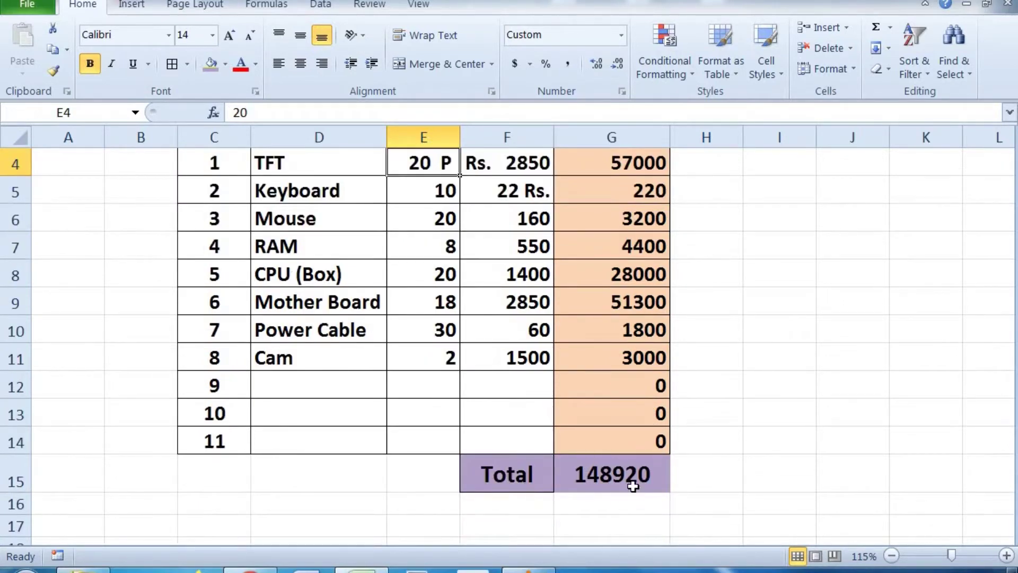
scroll(615, 475, "up", 1)
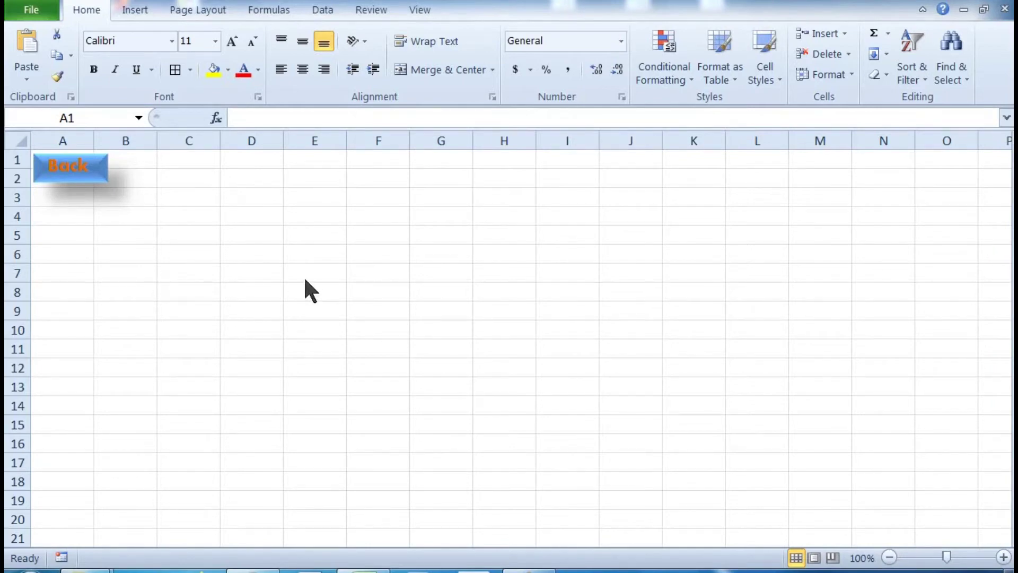
Turn off gridlines and apply All Borders to the range E3:H11.
left_click(418, 9)
left_click(243, 69)
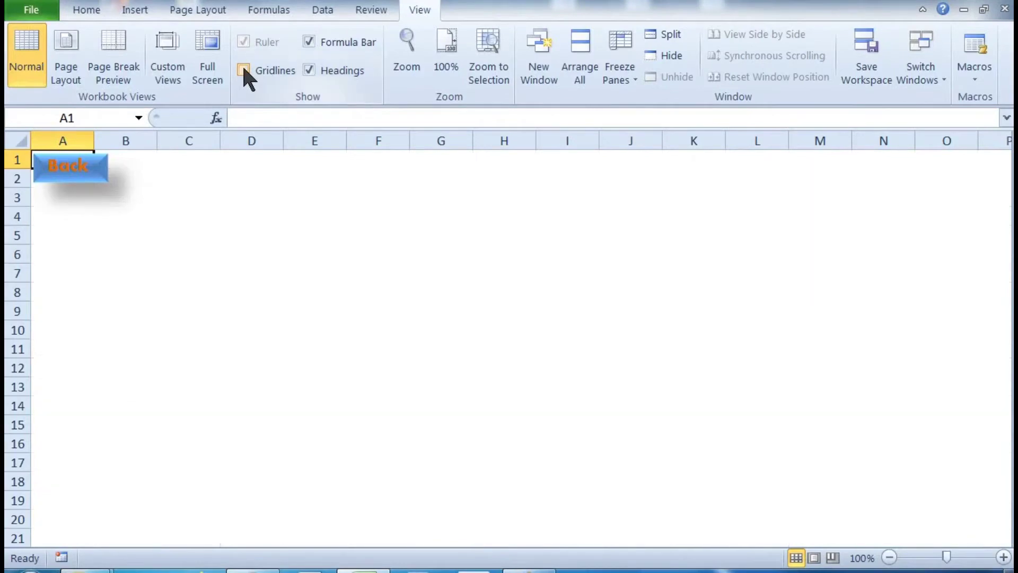
left_click(324, 328)
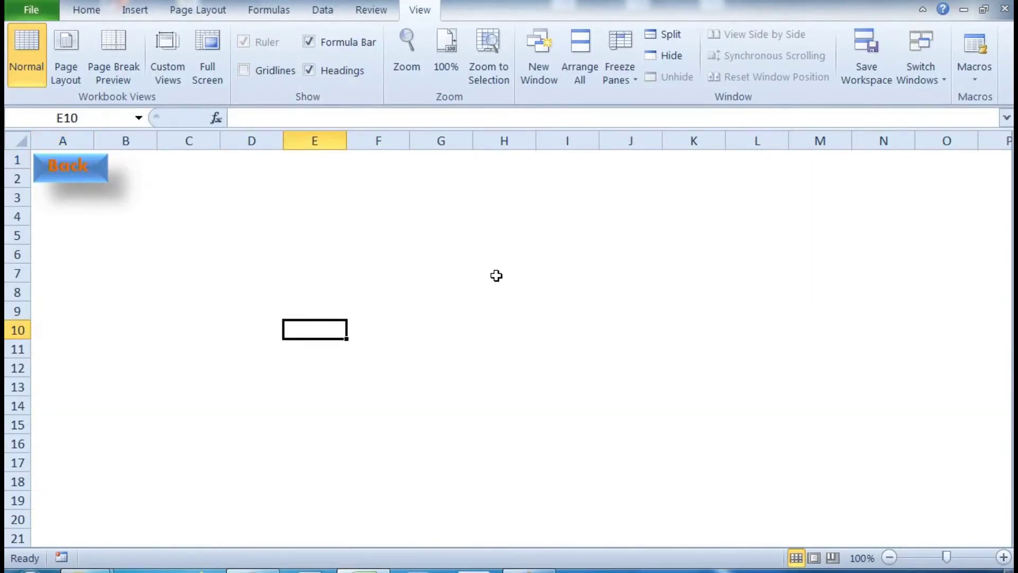
left_click_drag(321, 205, 514, 349)
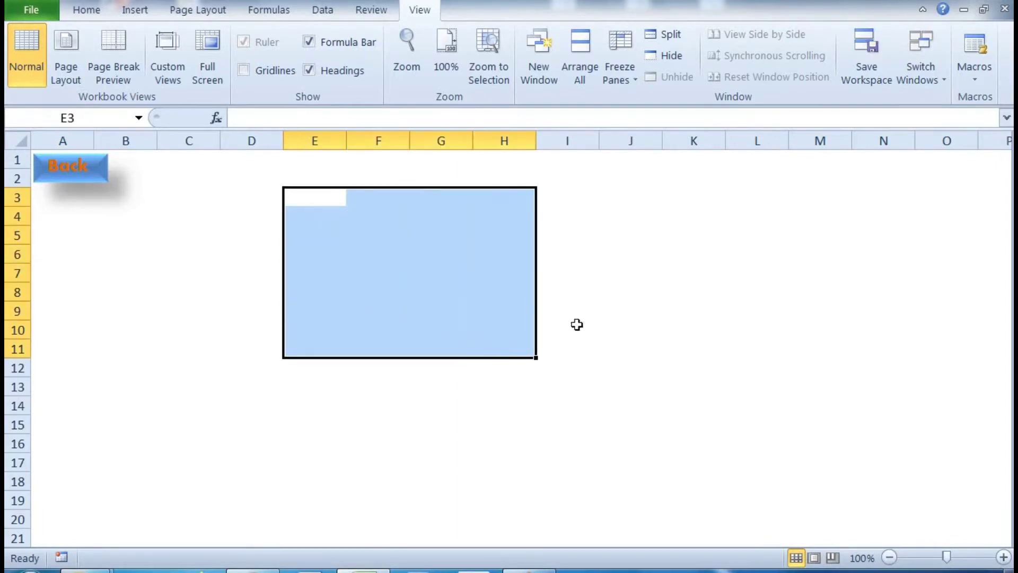
left_click(95, 10)
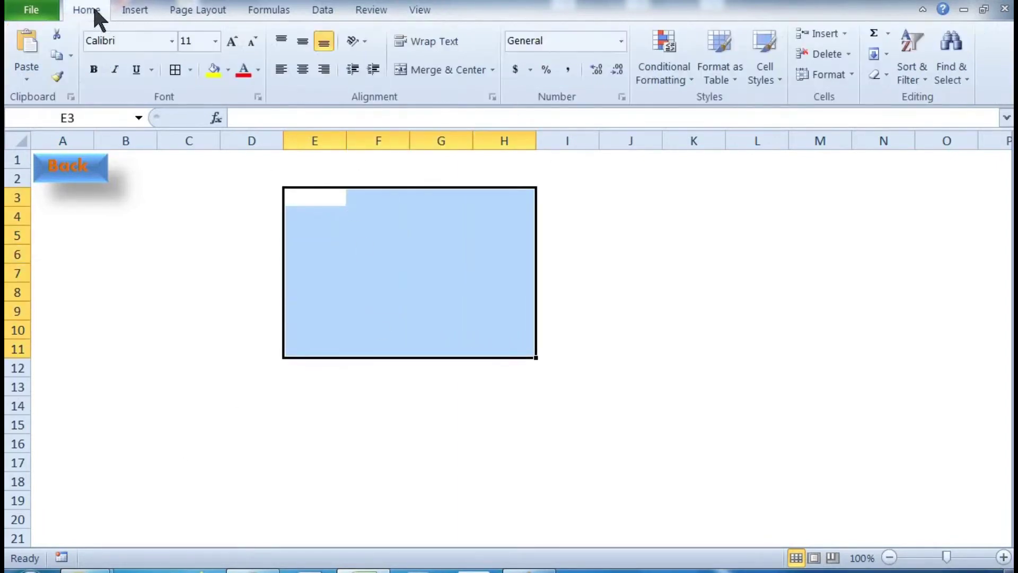
left_click(186, 68)
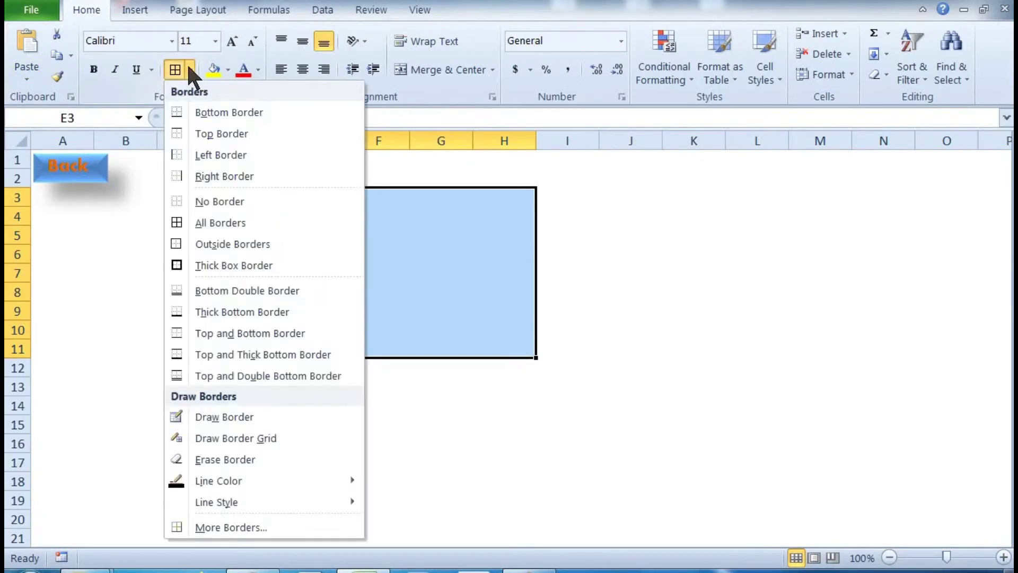
left_click(226, 220)
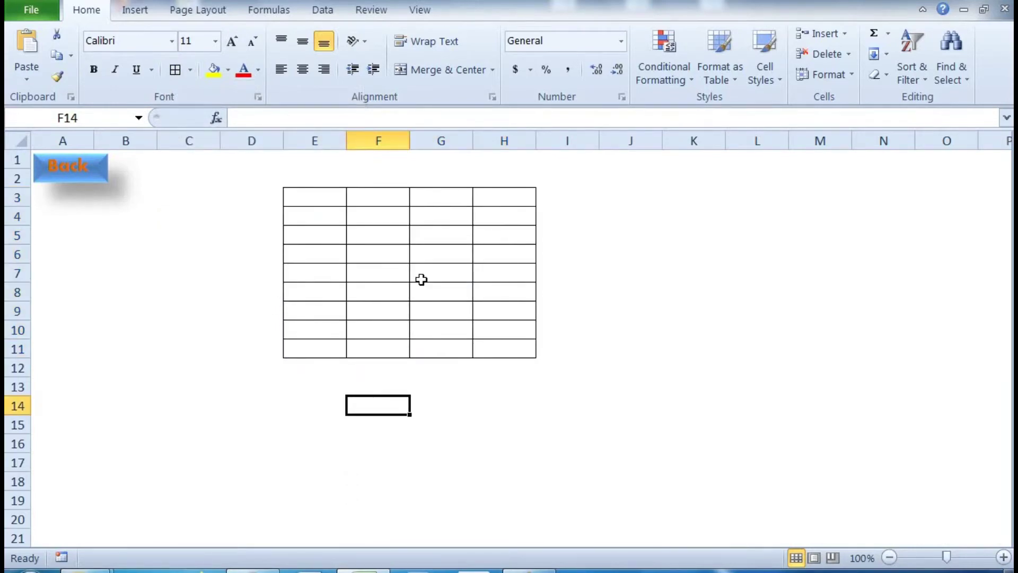
Turn the sheet gridlines back on from the View tab.
left_click(421, 7)
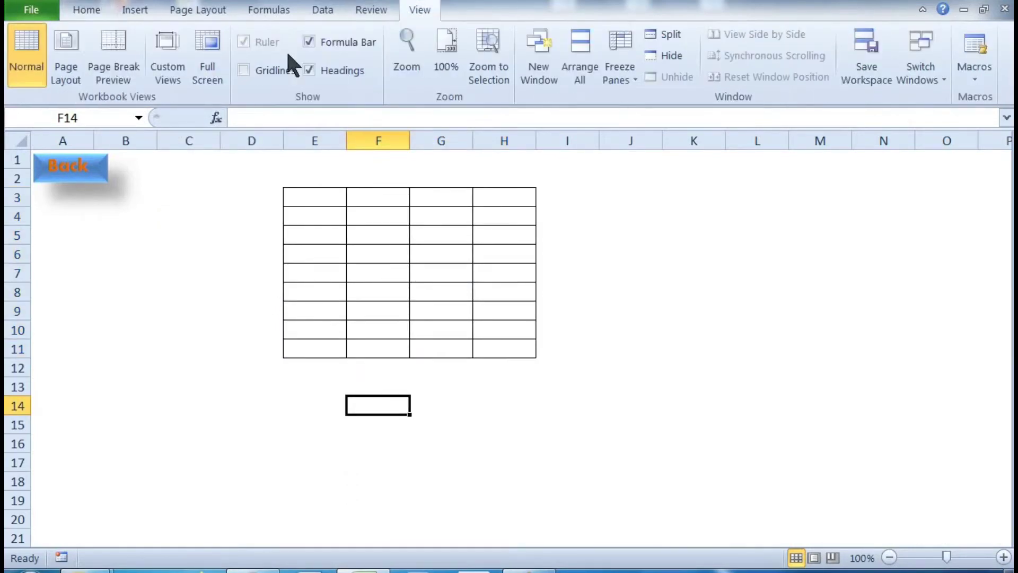
left_click(244, 69)
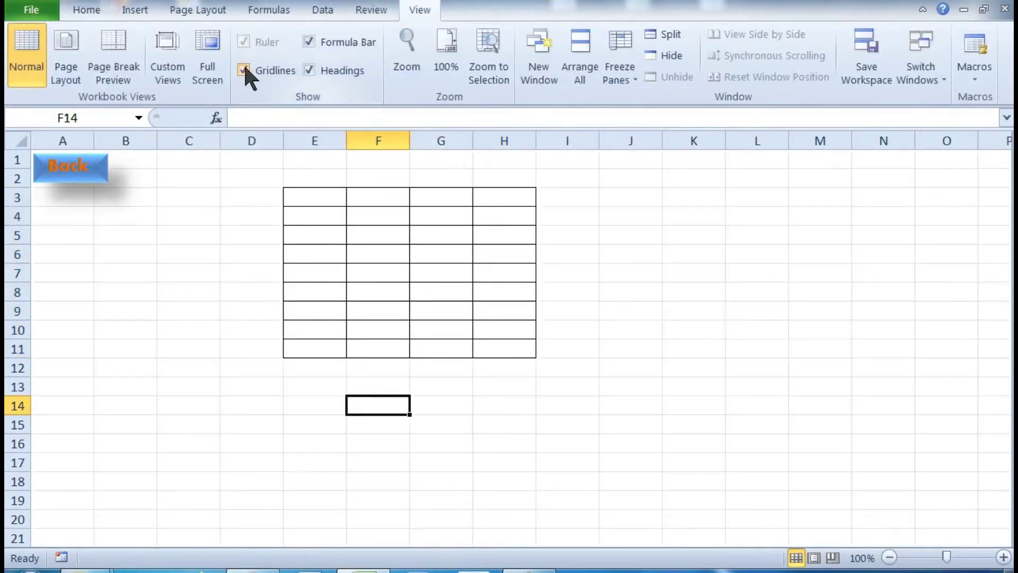
left_click(575, 440)
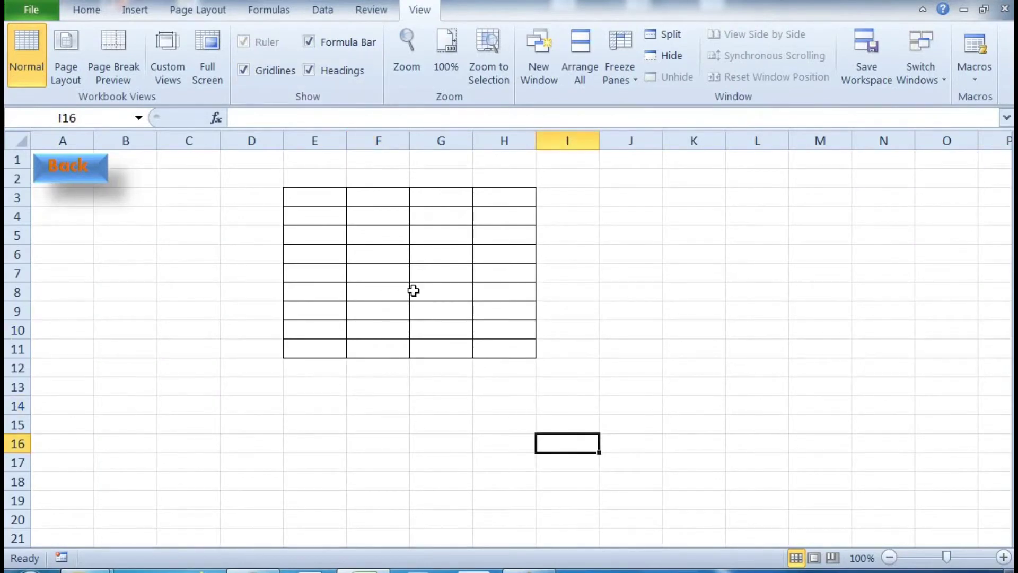
In Excel Options, try editing the AutoRecover minutes on the Save page.
left_click(35, 16)
left_click(78, 350)
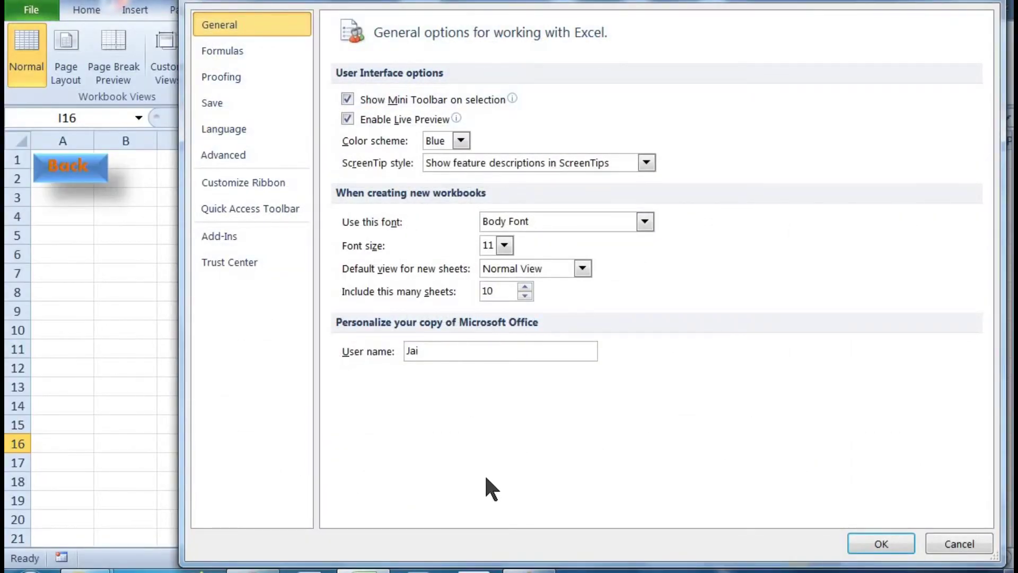
left_click(240, 102)
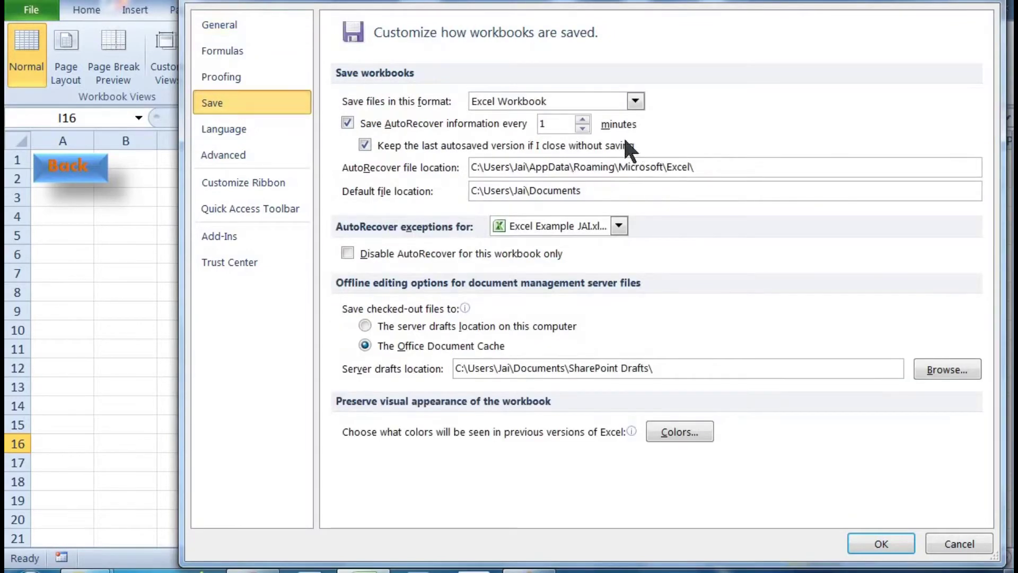
left_click(543, 121)
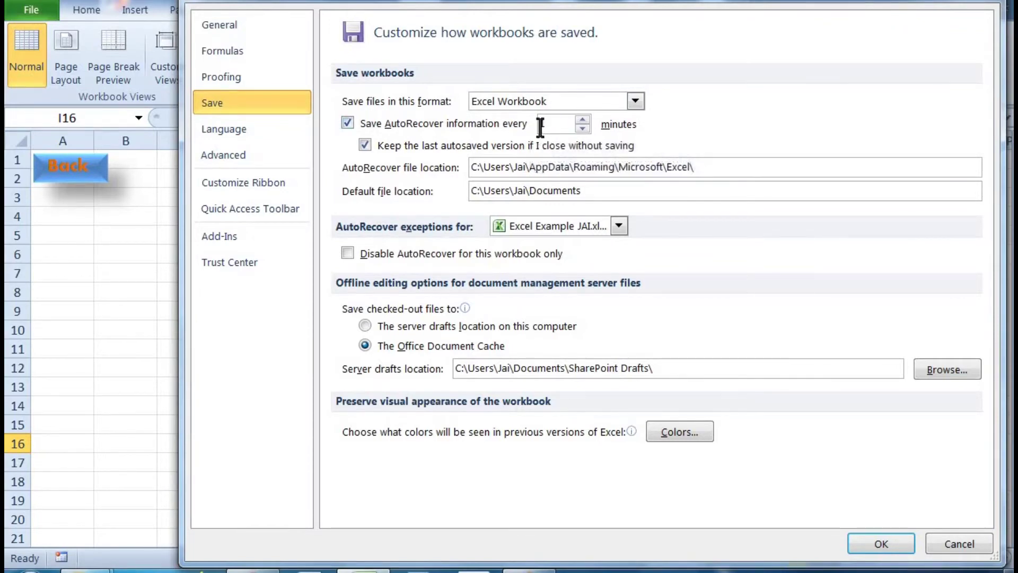
type("1")
left_click(558, 123)
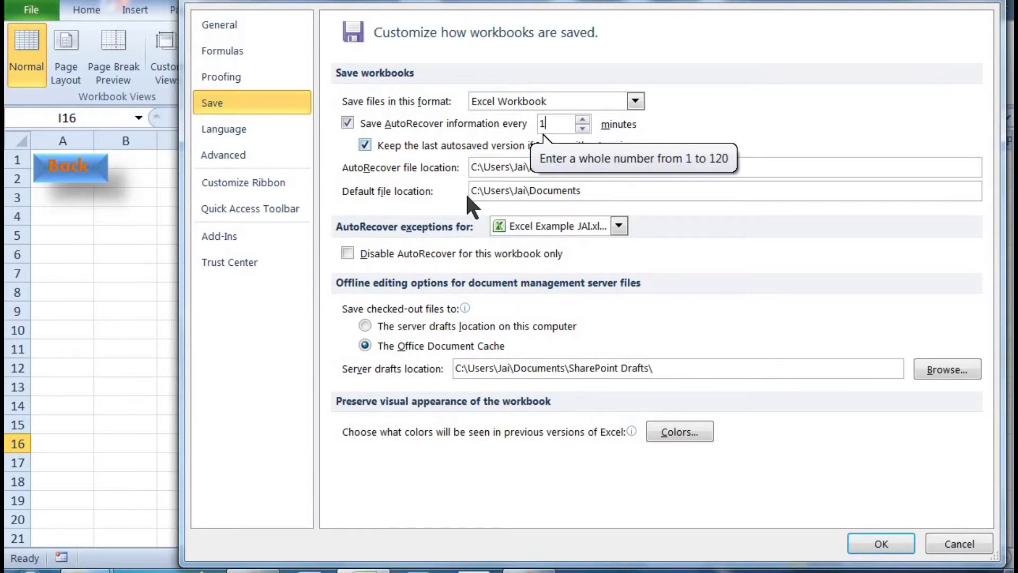
Set the gridline colour to orange in the Advanced options and apply it.
left_click(297, 159)
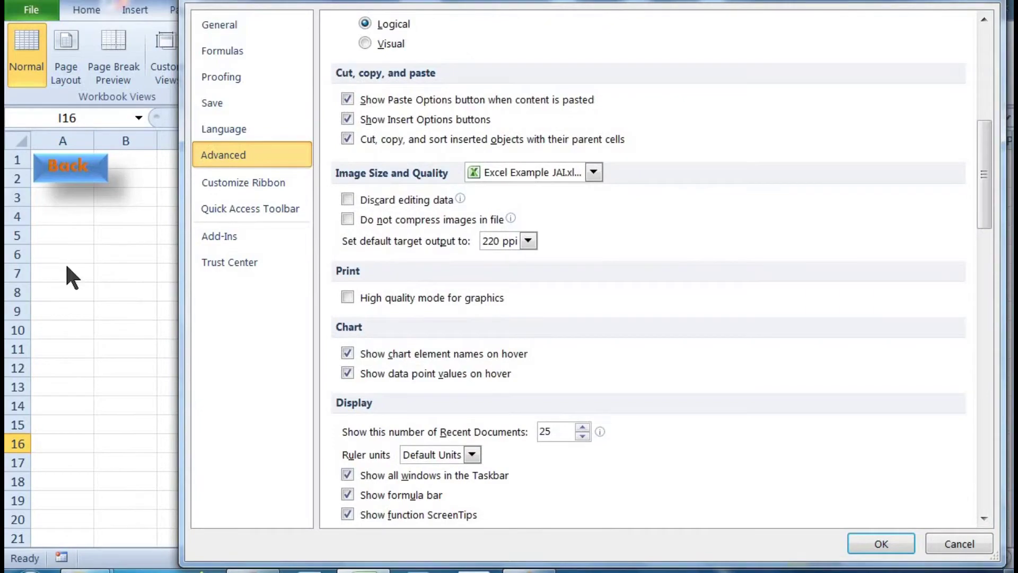
scroll(689, 397, "down", 3)
scroll(679, 405, "down", 3)
scroll(675, 409, "down", 3)
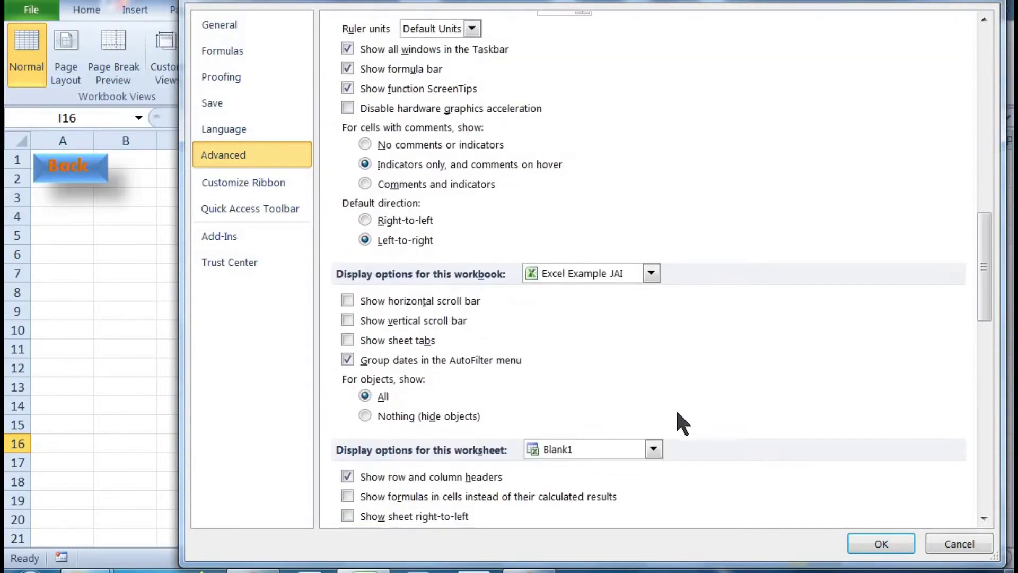
scroll(676, 408, "down", 1)
scroll(677, 411, "down", 2)
scroll(677, 411, "down", 1)
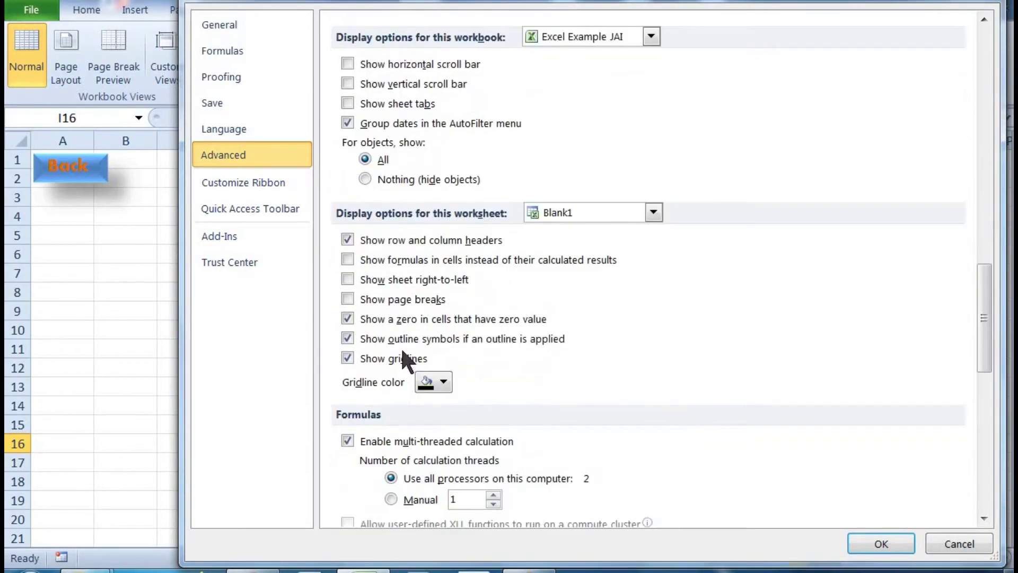
left_click(434, 382)
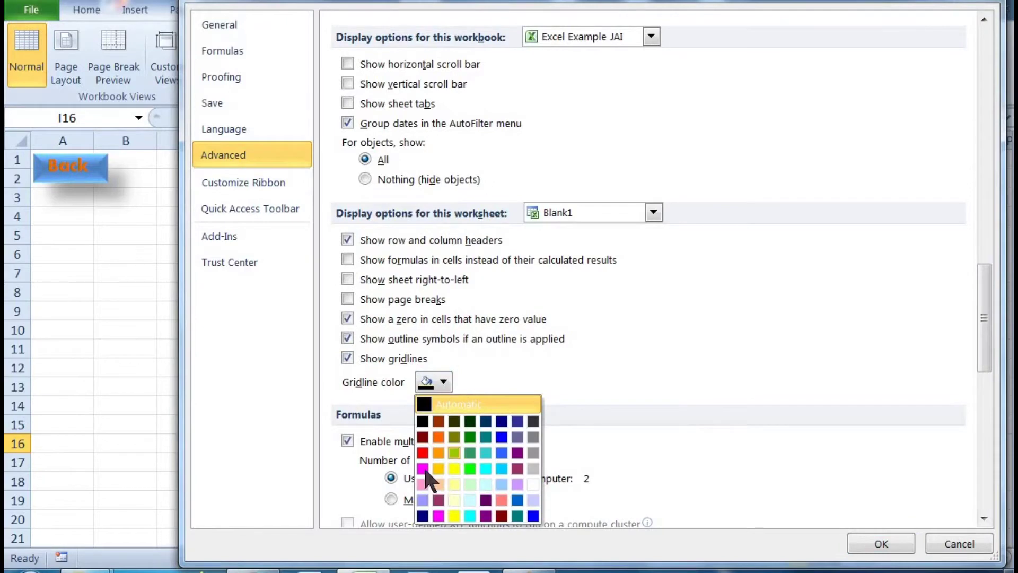
left_click(439, 436)
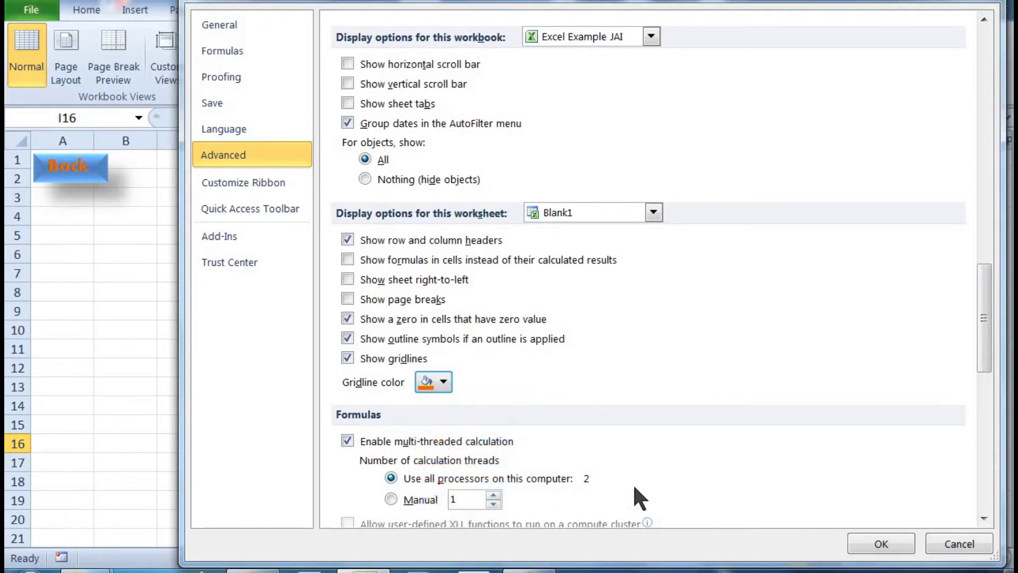
left_click(881, 544)
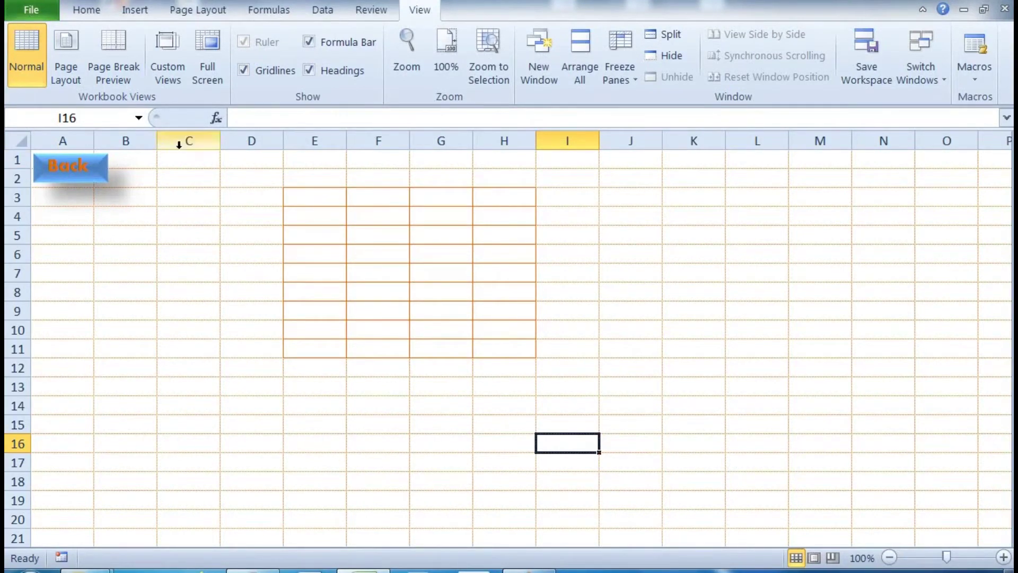
Uncheck Show gridlines for the Blank1 sheet in Advanced options.
left_click(35, 11)
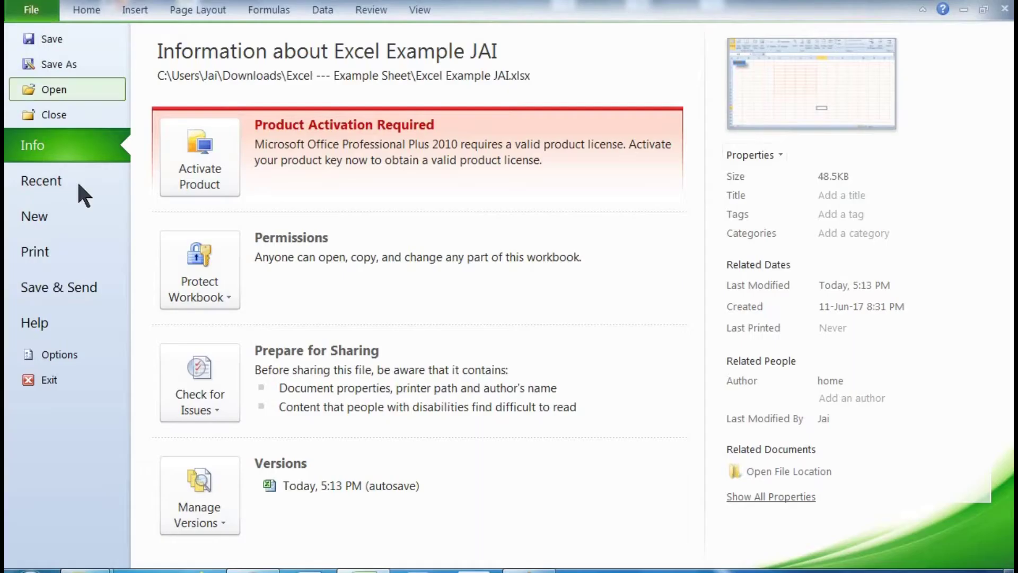
left_click(66, 352)
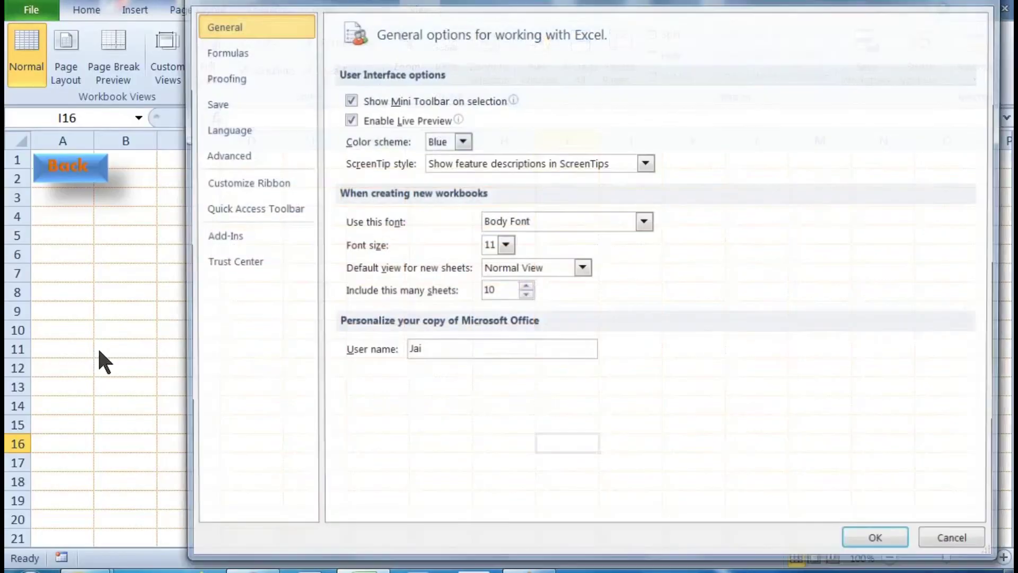
left_click(257, 153)
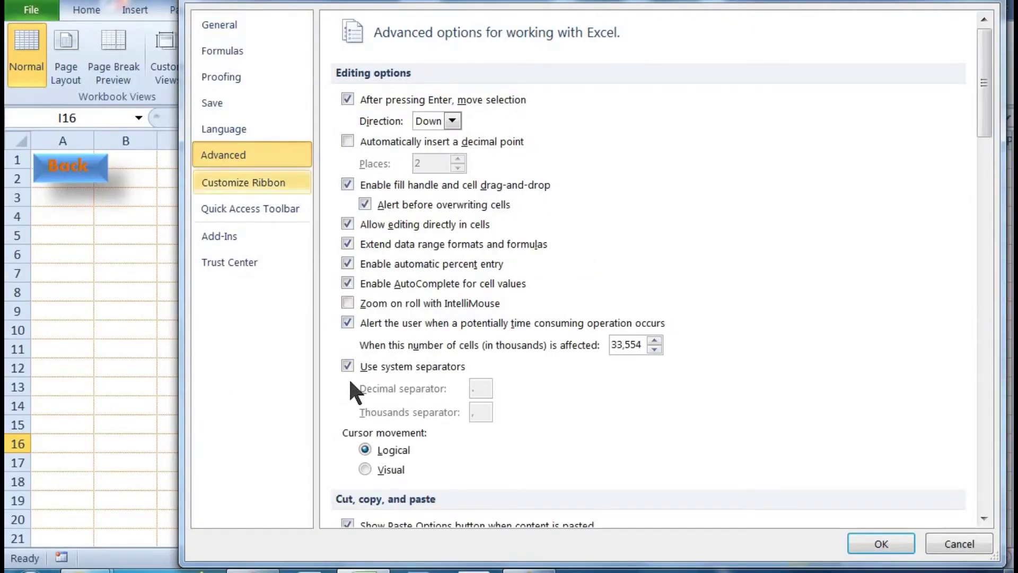
scroll(695, 419, "down", 10)
scroll(692, 415, "down", 8)
scroll(692, 415, "down", 2)
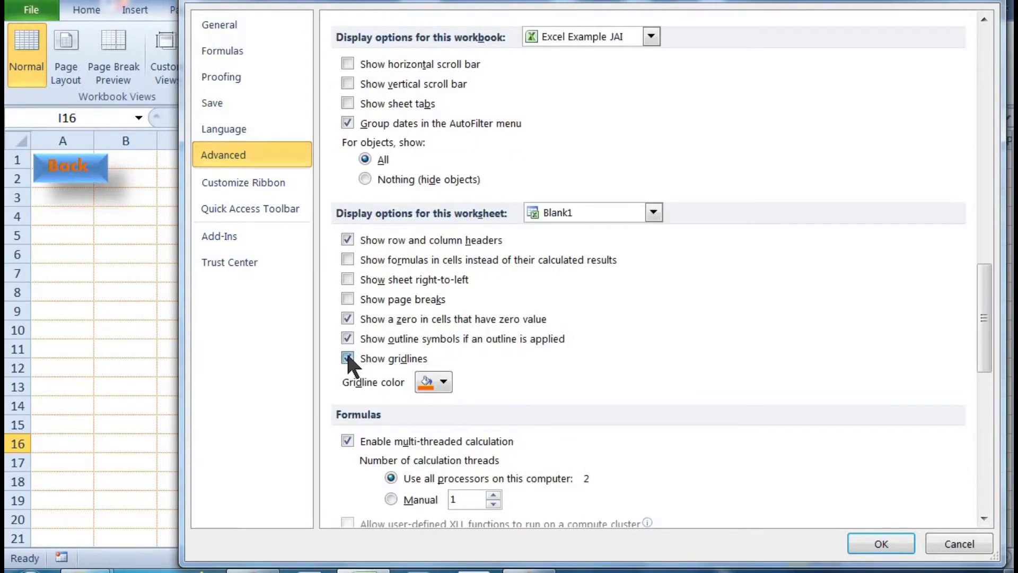
left_click(878, 539)
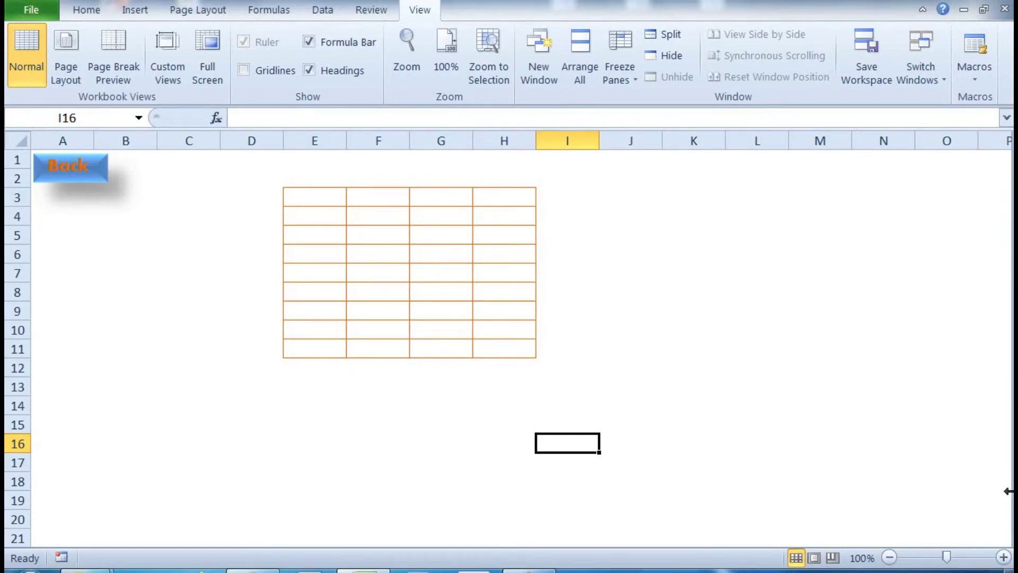
left_click(31, 11)
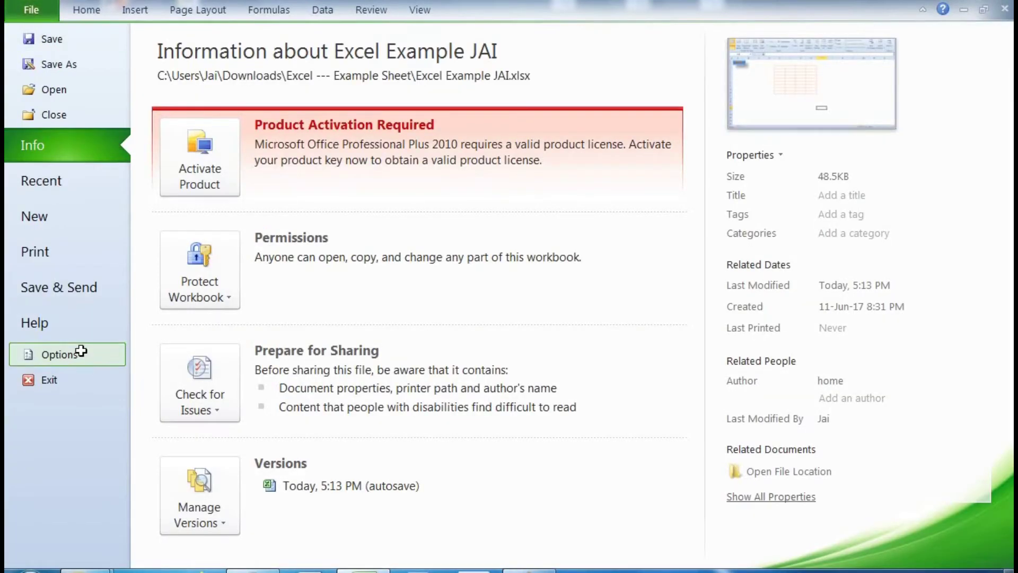
Enable Show horizontal and vertical scroll bar in Advanced options and apply.
left_click(80, 350)
left_click(249, 158)
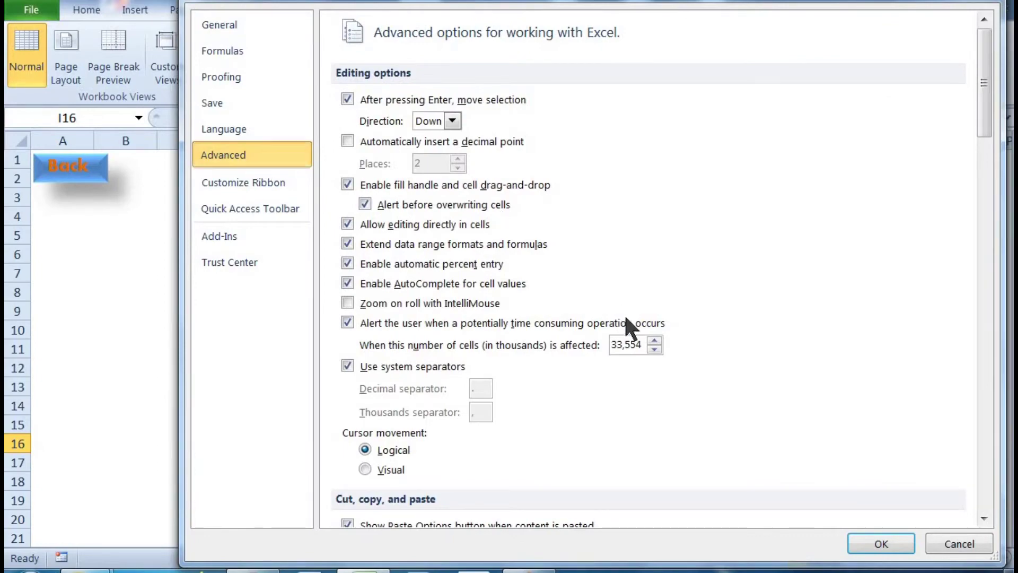
scroll(620, 304, "down", 2)
scroll(629, 329, "down", 4)
scroll(629, 335, "down", 3)
scroll(629, 335, "down", 4)
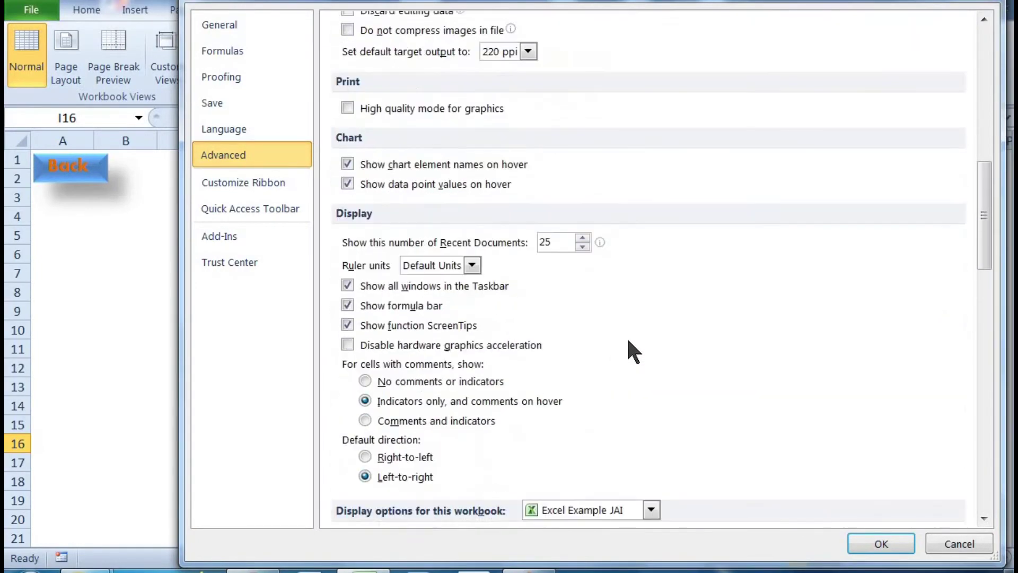
scroll(629, 337, "down", 6)
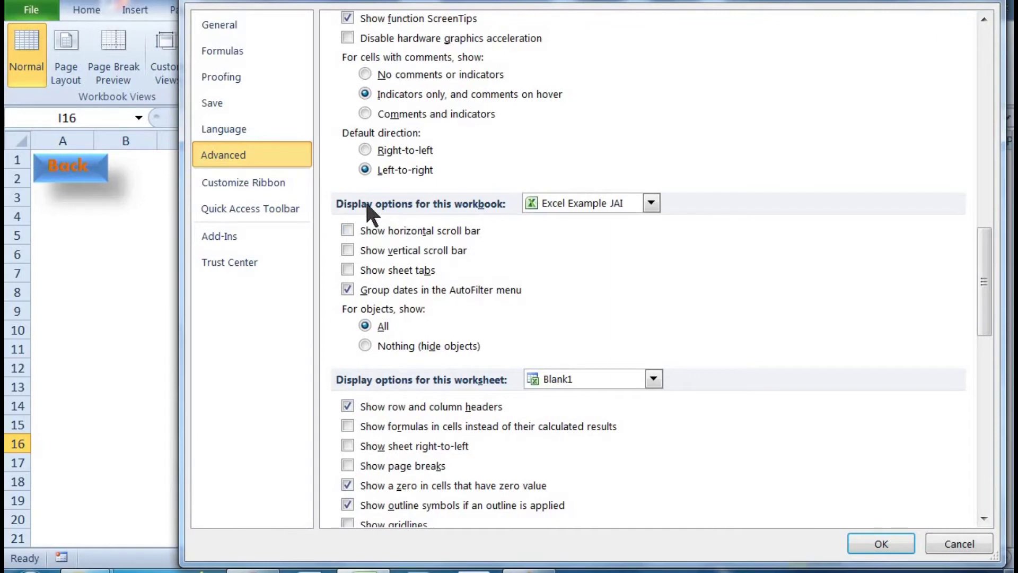
left_click(351, 234)
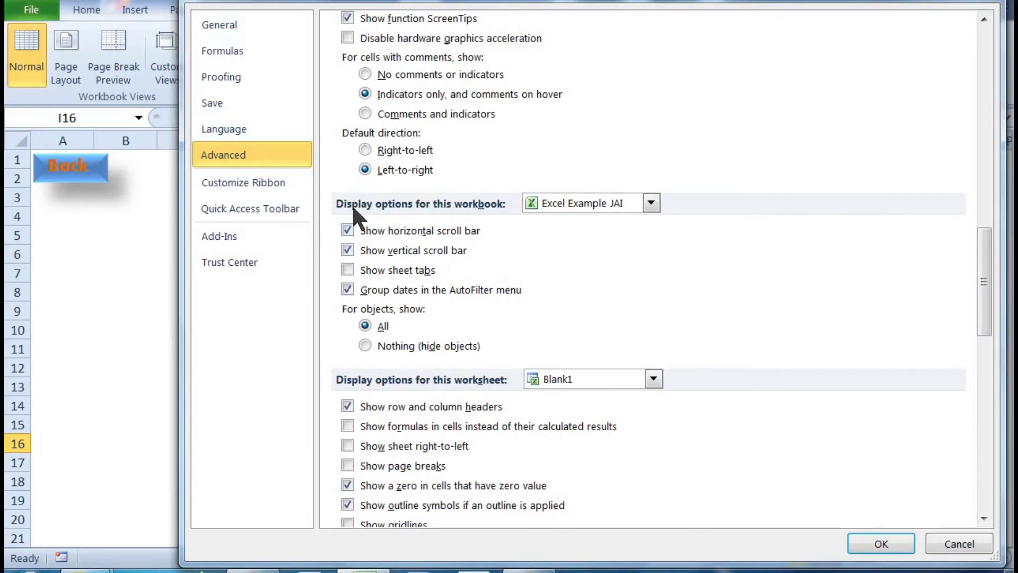
left_click(885, 541)
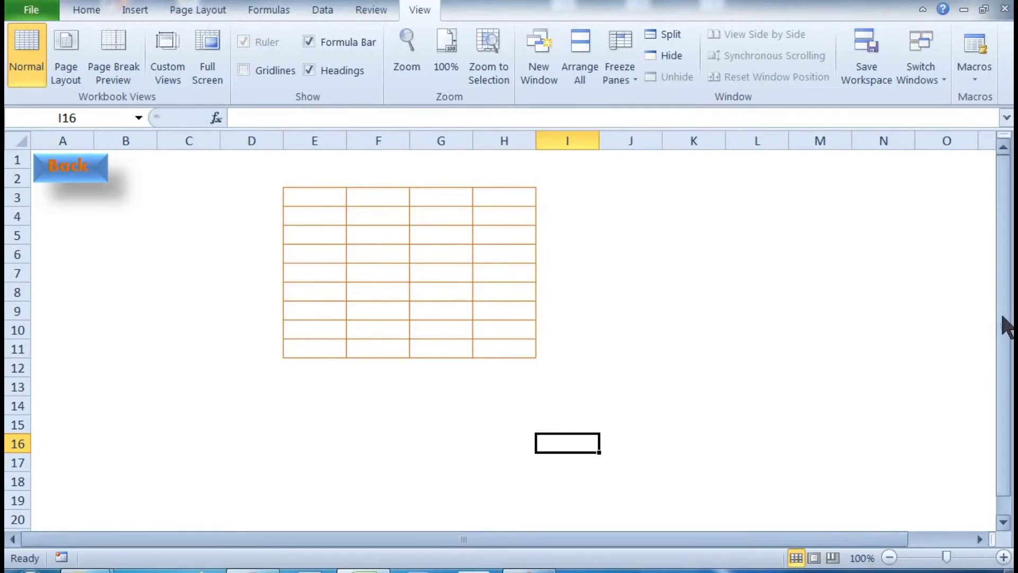
left_click_drag(1003, 325, 1002, 344)
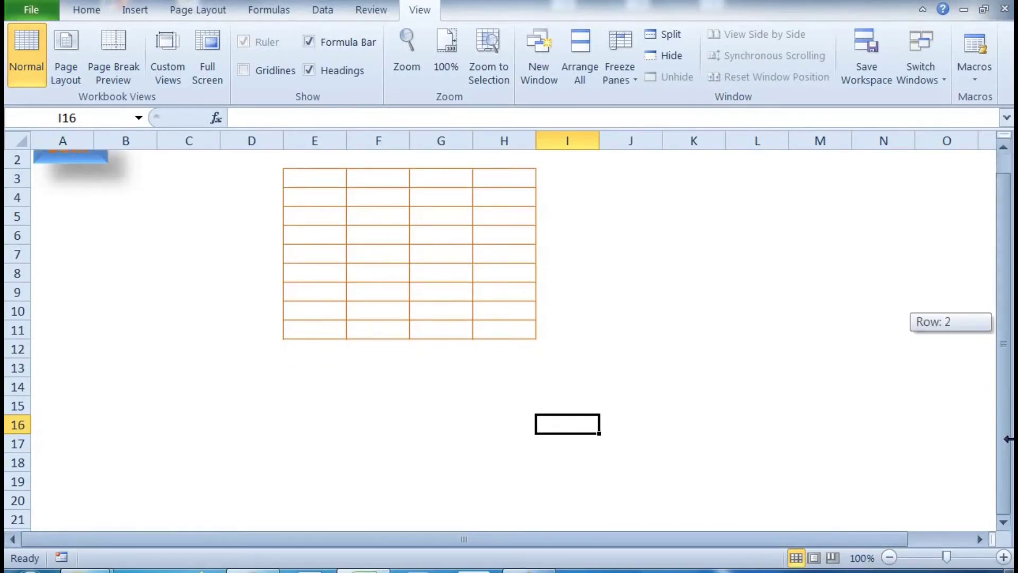
Scroll down and right with the scroll bar arrows, then go to the File information page.
left_click(1004, 522)
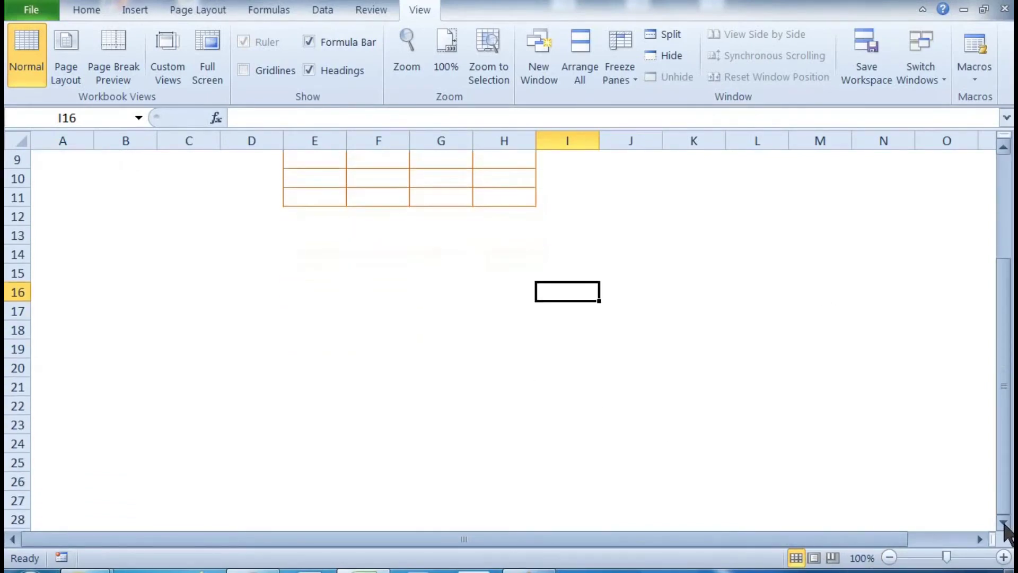
left_click(980, 539)
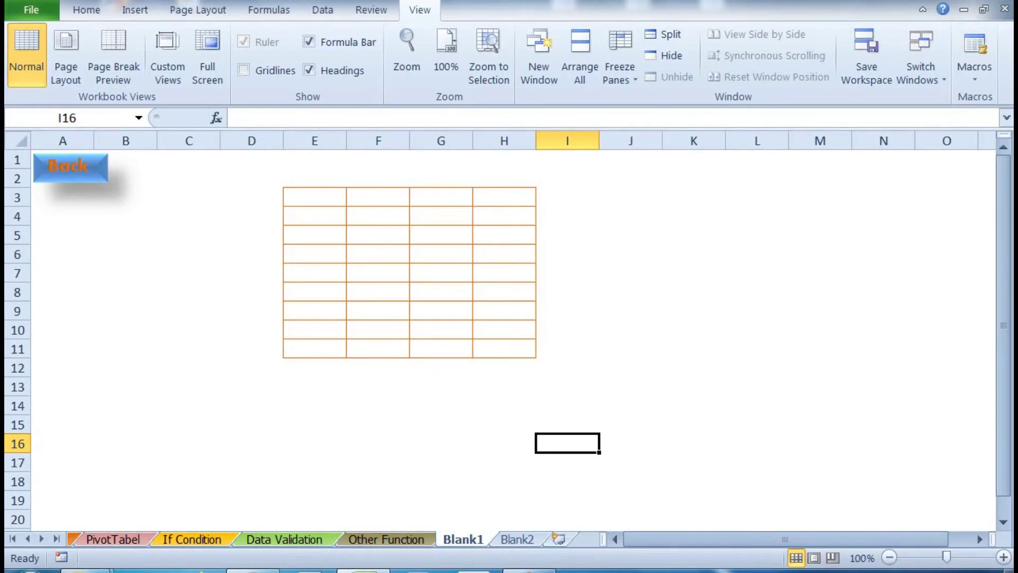
left_click(30, 12)
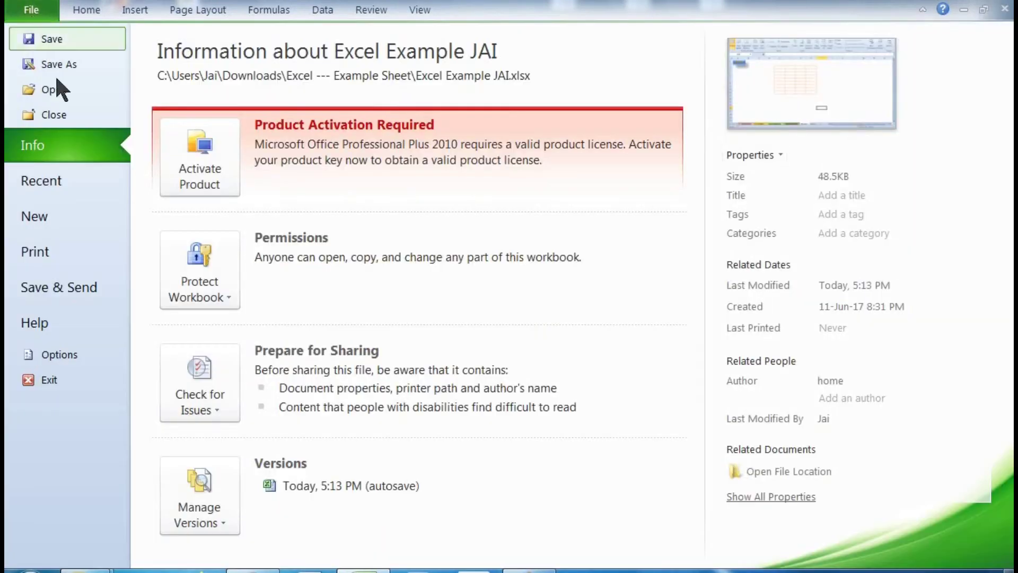
In Excel Options, lower 'Include this many sheets' for new workbooks to 6.
left_click(81, 350)
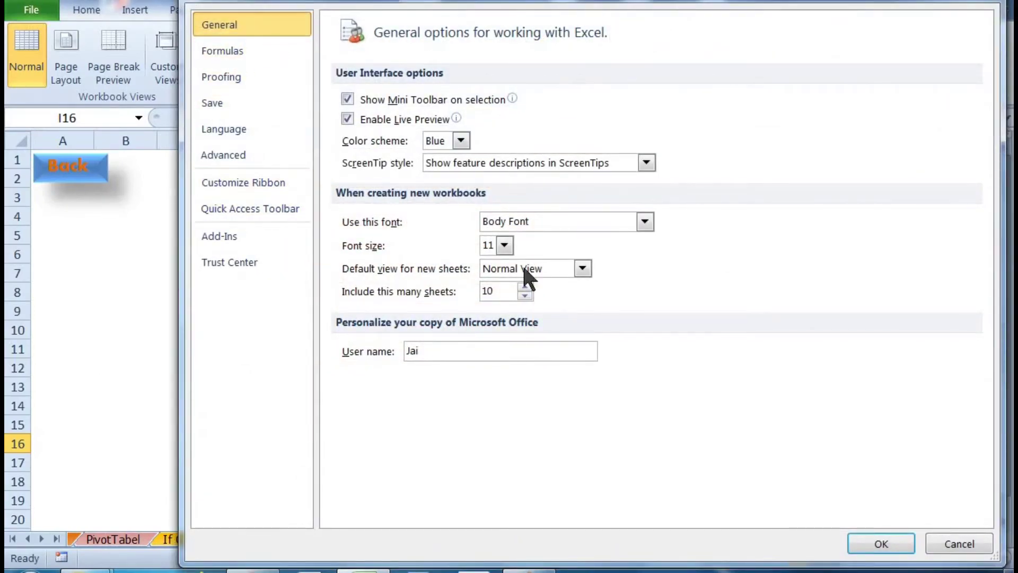
left_click(525, 295)
left_click(525, 294)
left_click(525, 295)
left_click(525, 295)
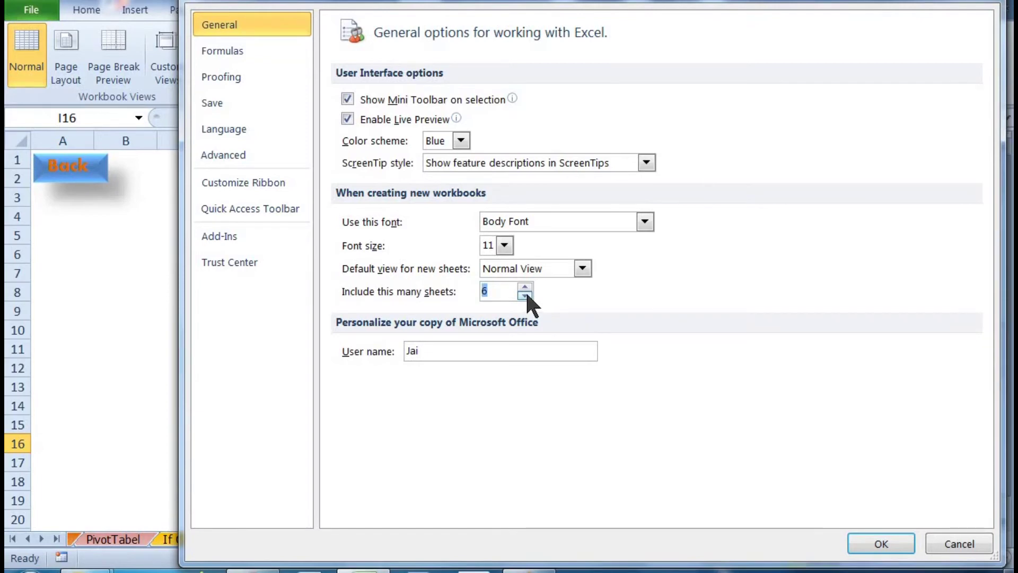
left_click(883, 545)
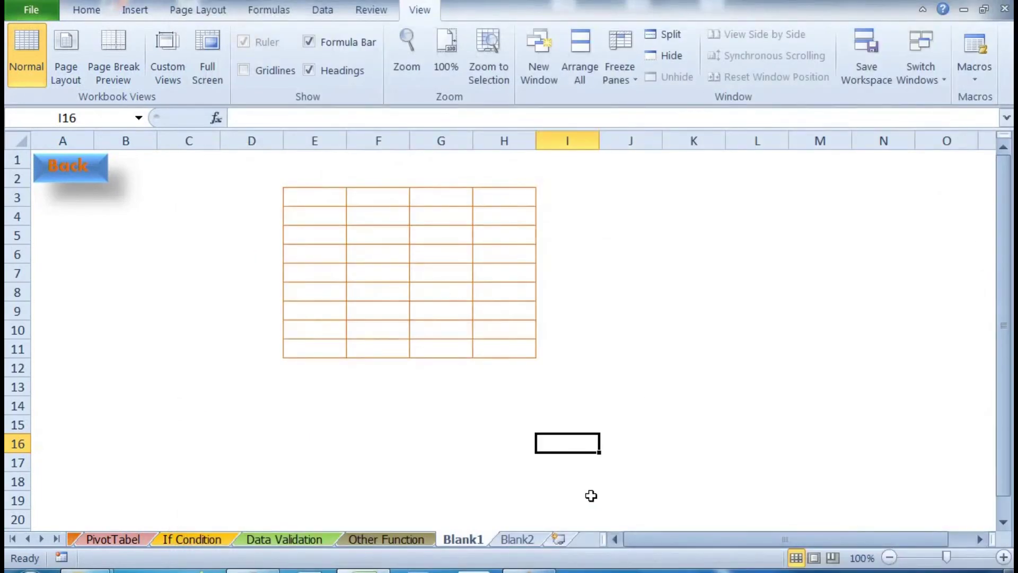
Create a new blank workbook with Ctrl+N and step through its tabs Sheet1 to Sheet6.
key("ctrl+n")
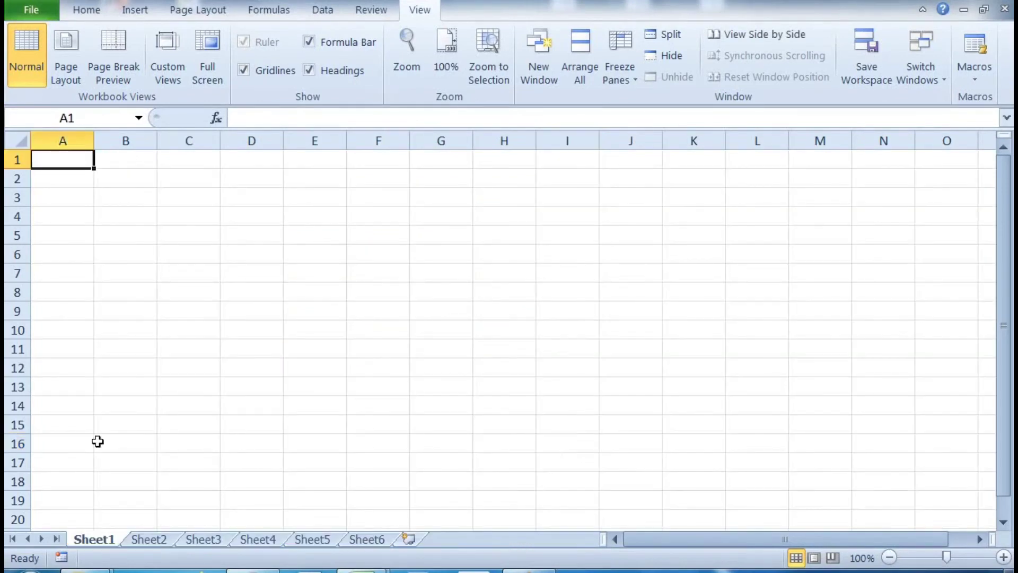
left_click(146, 540)
left_click(205, 540)
left_click(259, 540)
left_click(313, 540)
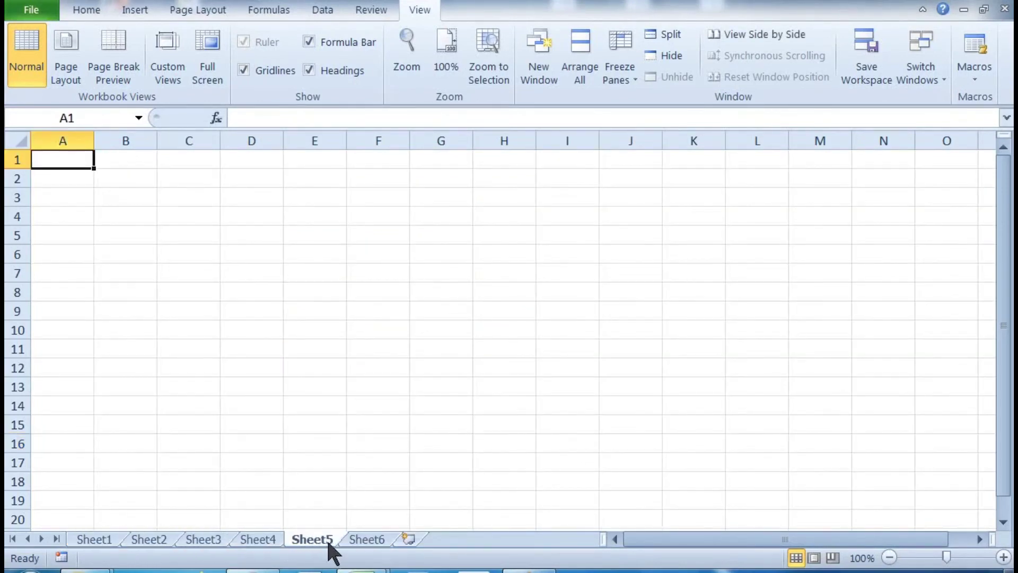
left_click(365, 540)
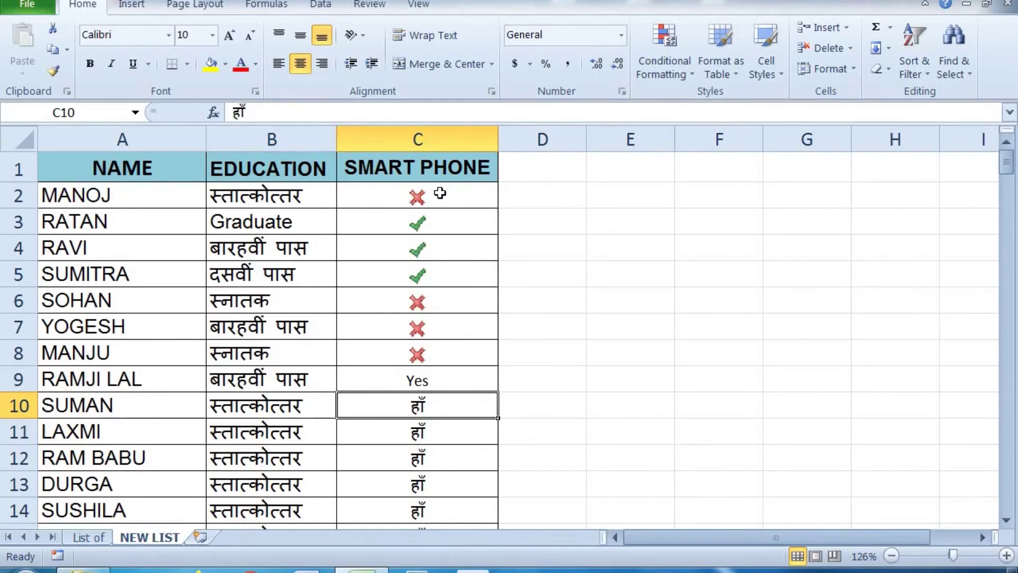
Scroll the NEW LIST sheet to inspect the check and cross icons in the SMART PHONE column.
scroll(447, 202, "down", 5)
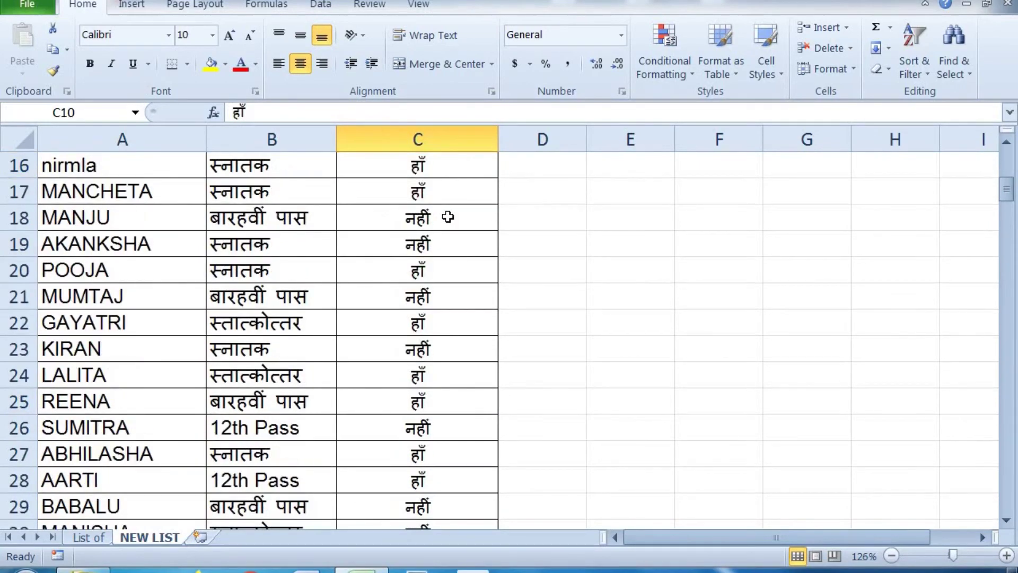
scroll(455, 346, "up", 1)
scroll(459, 344, "up", 4)
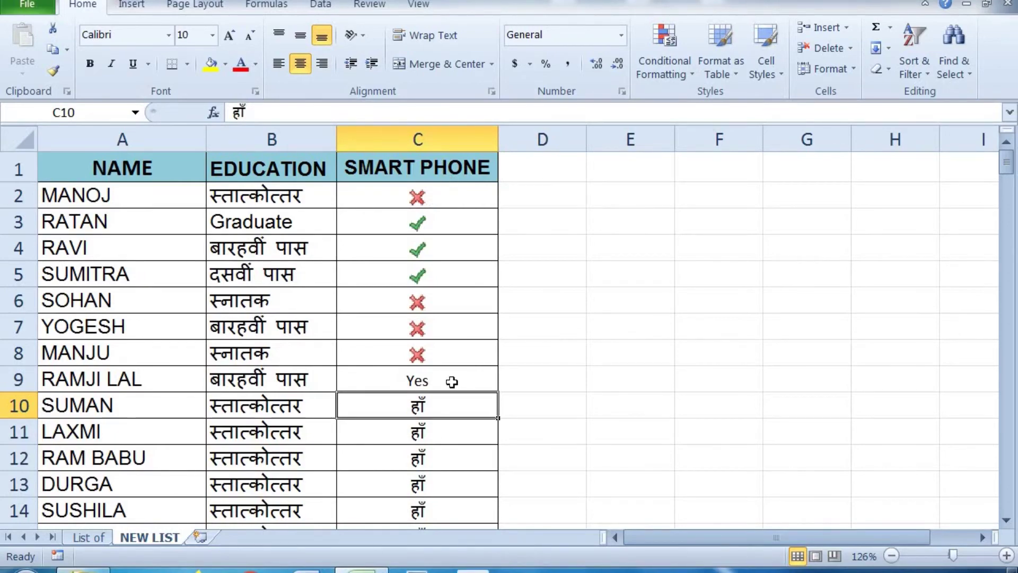
scroll(454, 381, "down", 1)
scroll(455, 382, "down", 4)
scroll(455, 384, "down", 1)
scroll(455, 383, "down", 7)
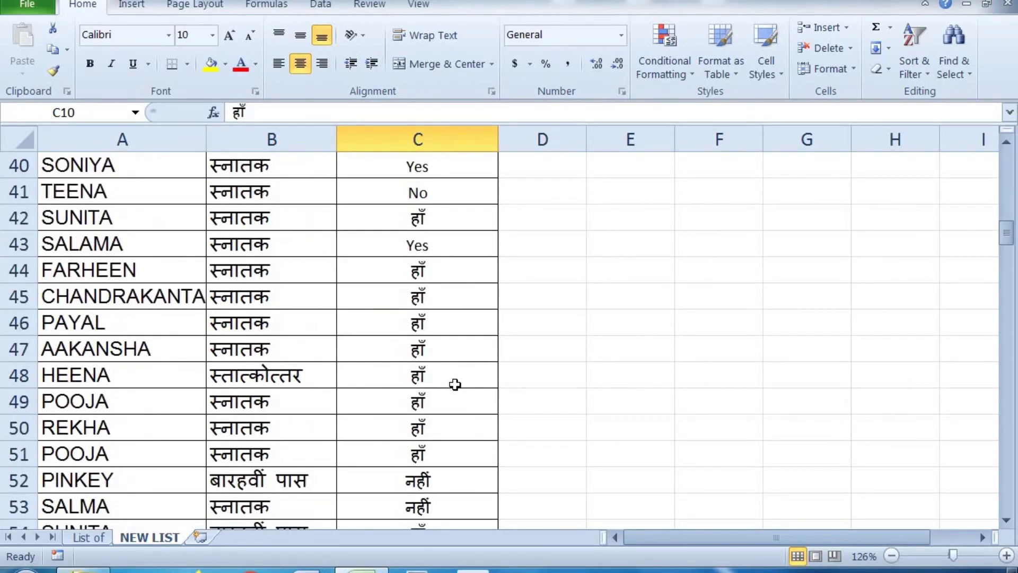
scroll(455, 382, "up", 13)
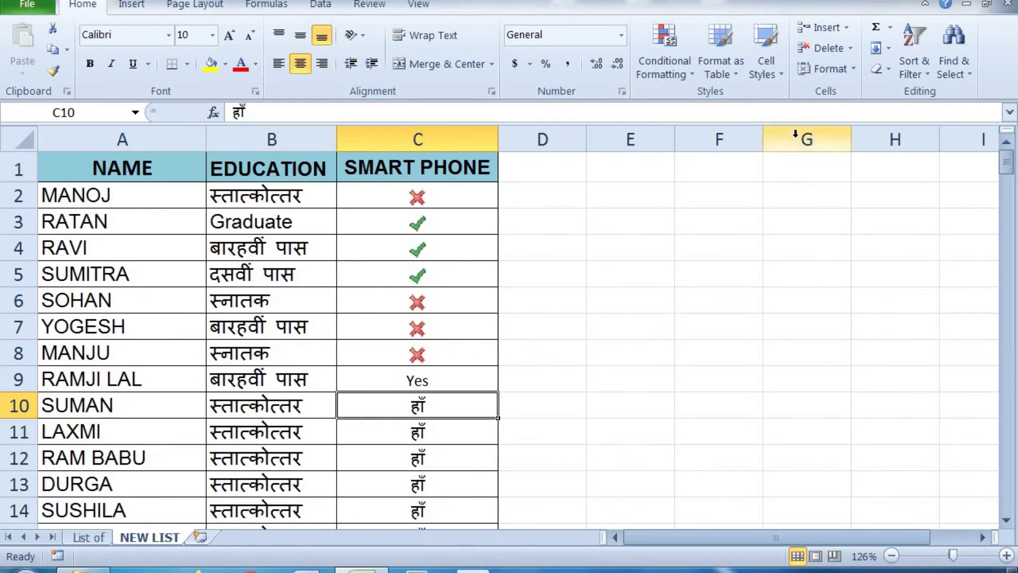
Clear all conditional formatting rules from the entire NEW LIST sheet.
left_click_drag(397, 192, 403, 561)
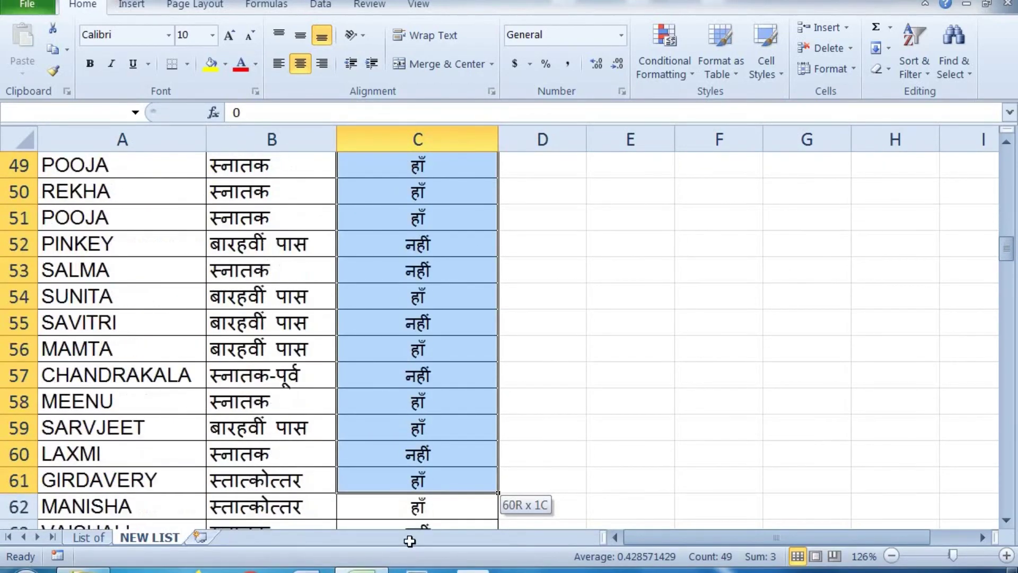
left_click_drag(403, 561, 418, 454)
left_click(666, 68)
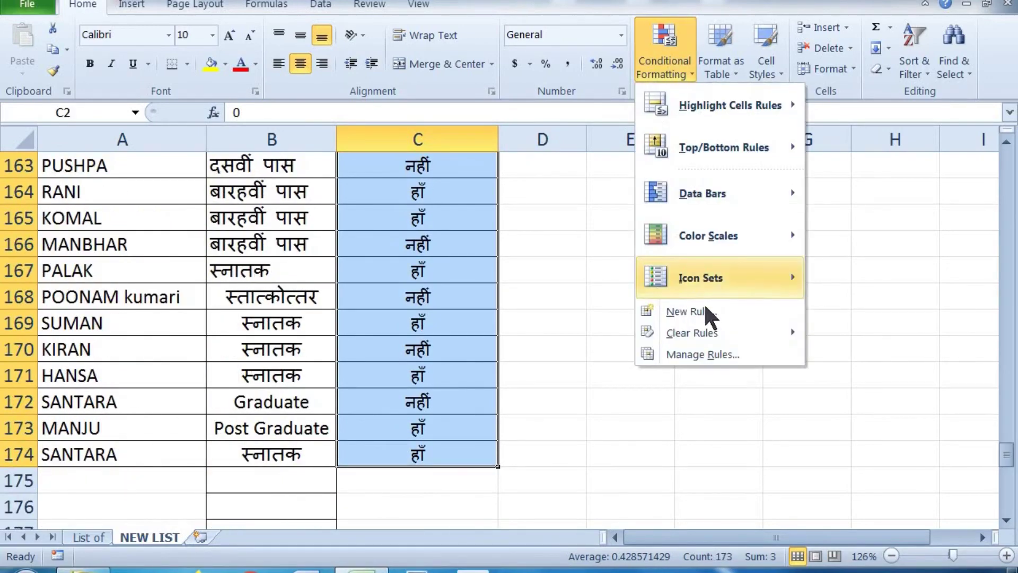
mouse_move(692, 332)
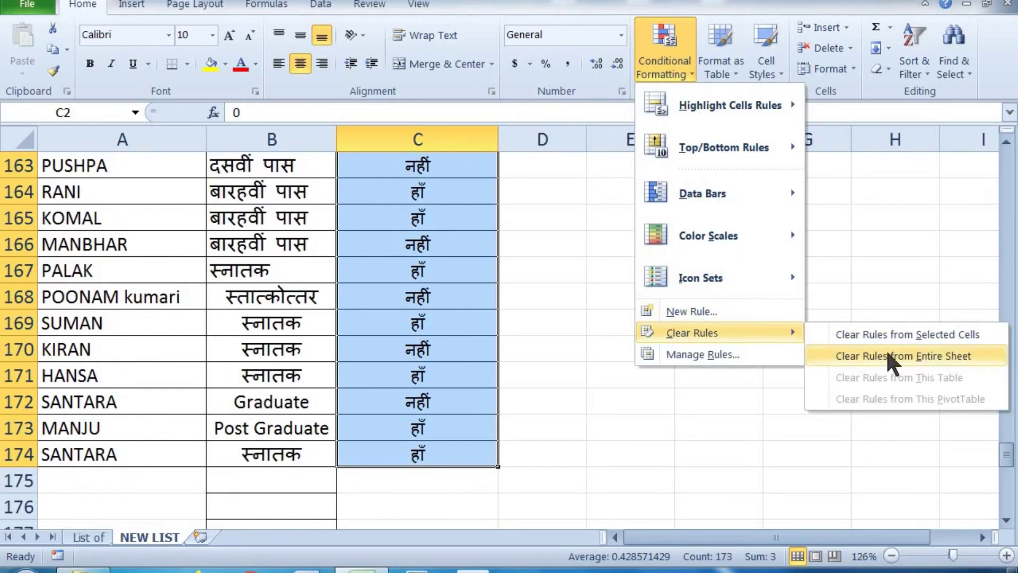
left_click(893, 356)
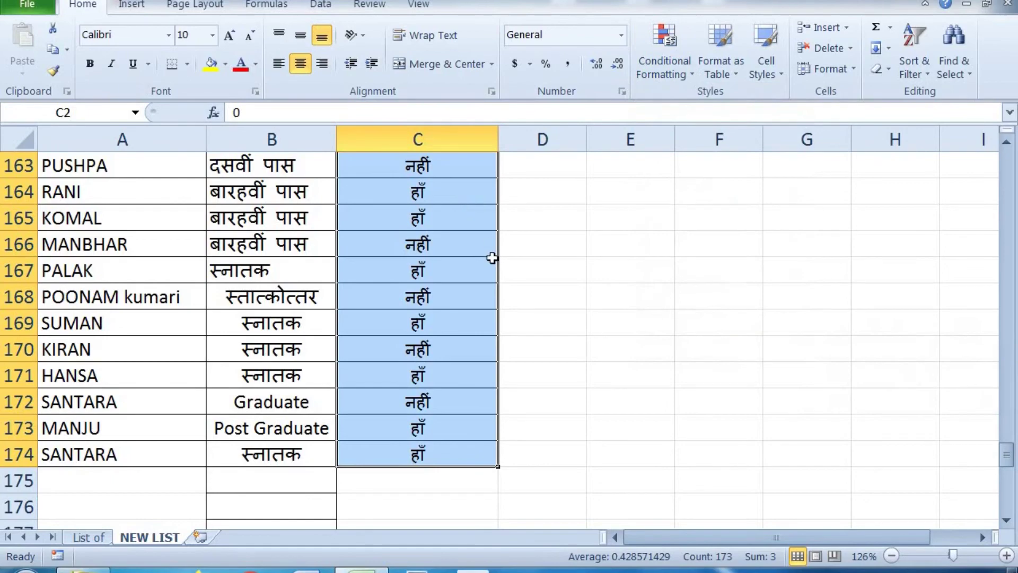
Reselect the SMART PHONE entries from C2 down to row 170.
left_click(494, 240)
scroll(484, 226, "up", 7)
scroll(483, 227, "up", 14)
scroll(484, 195, "up", 9)
scroll(479, 186, "up", 13)
scroll(483, 189, "up", 9)
scroll(482, 190, "up", 2)
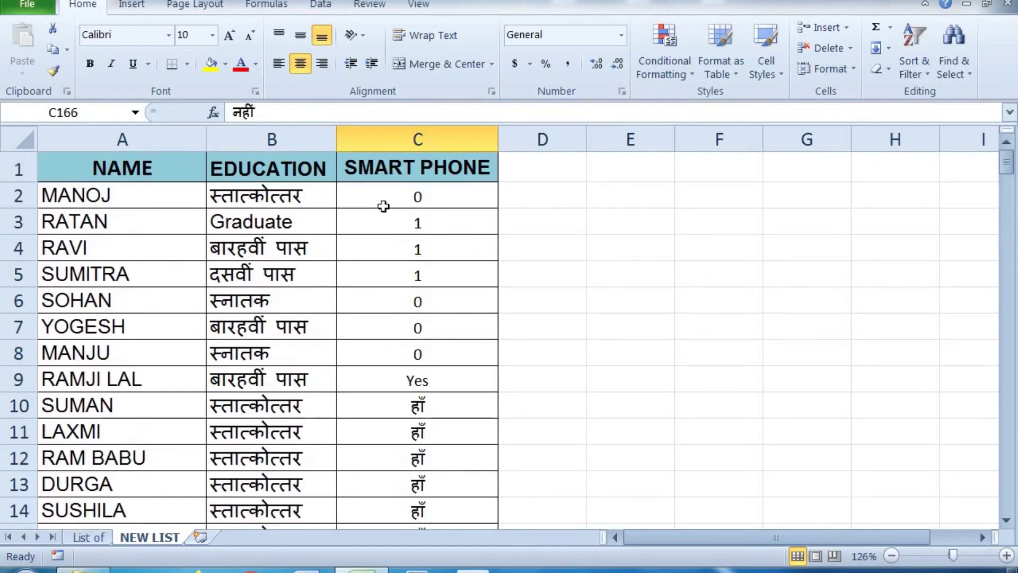
left_click_drag(422, 186, 496, 496)
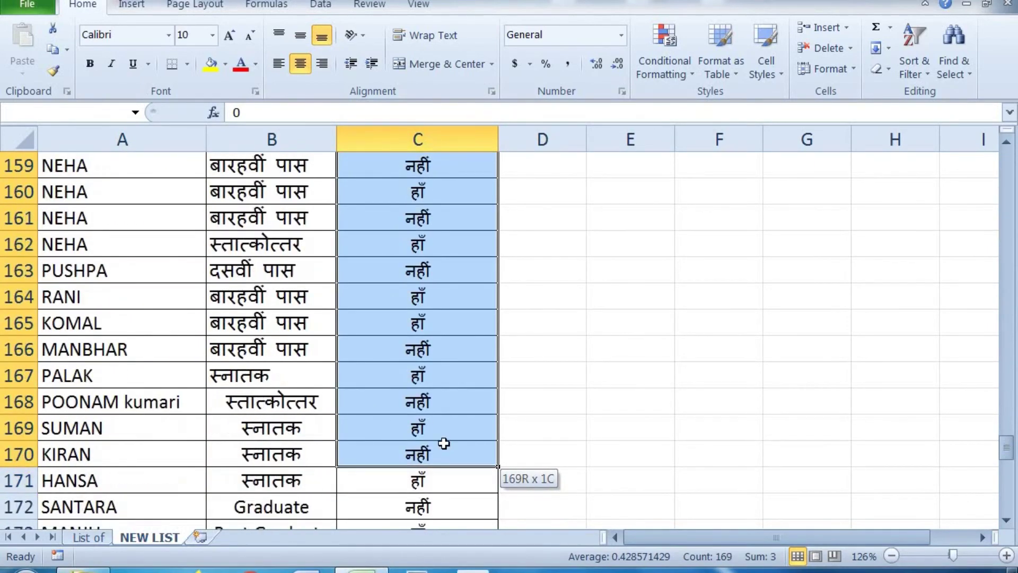
left_click_drag(498, 493, 446, 444)
scroll(445, 444, "up", 6)
scroll(446, 300, "up", 10)
scroll(430, 272, "up", 8)
scroll(431, 268, "up", 14)
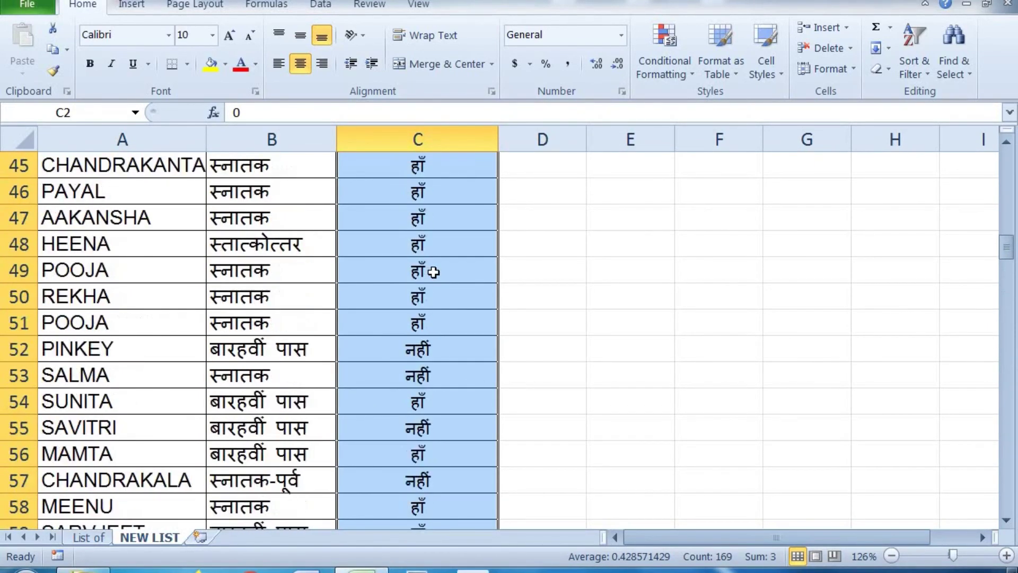
scroll(432, 268, "up", 6)
scroll(432, 266, "up", 7)
scroll(434, 265, "up", 2)
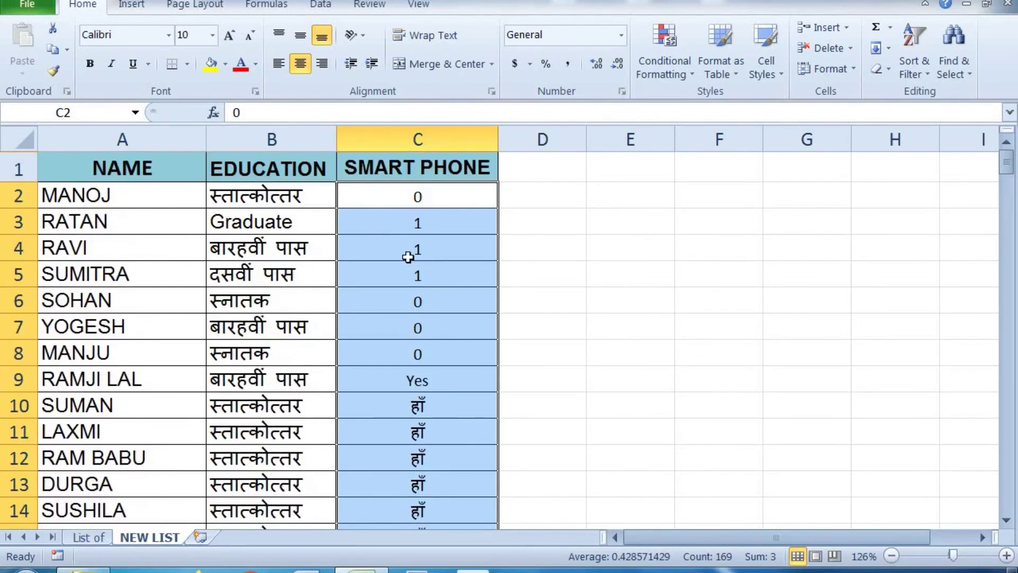
left_click(674, 68)
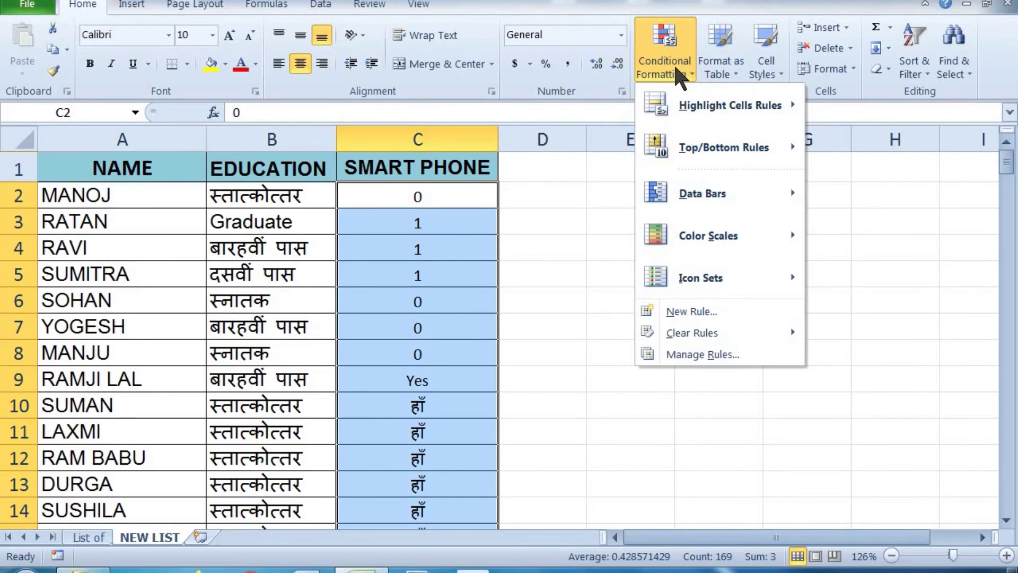
mouse_move(701, 278)
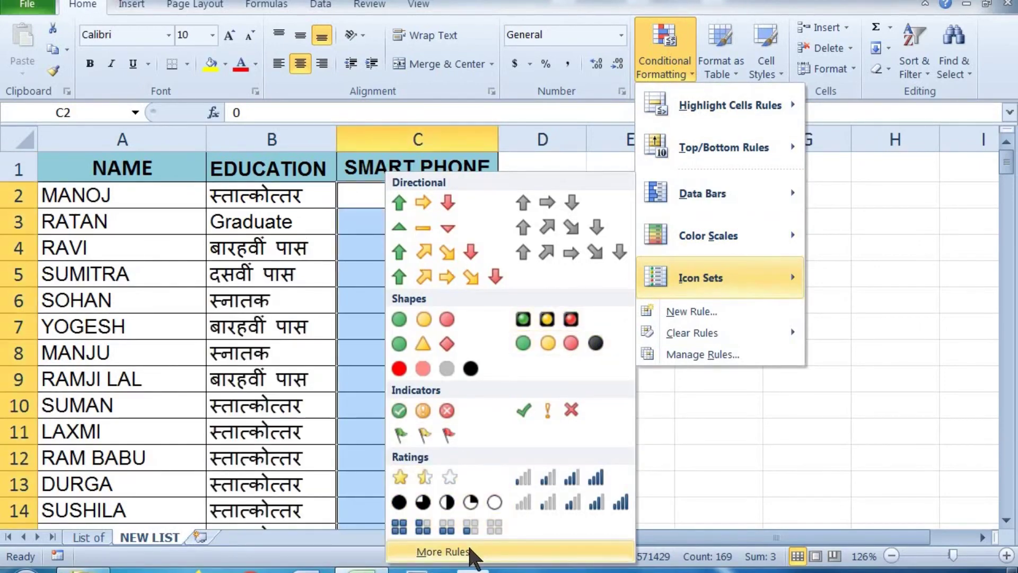
Start a custom icon-set rule using a green check mark for values >= 1.
left_click(470, 551)
left_click_drag(895, 43, 853, 26)
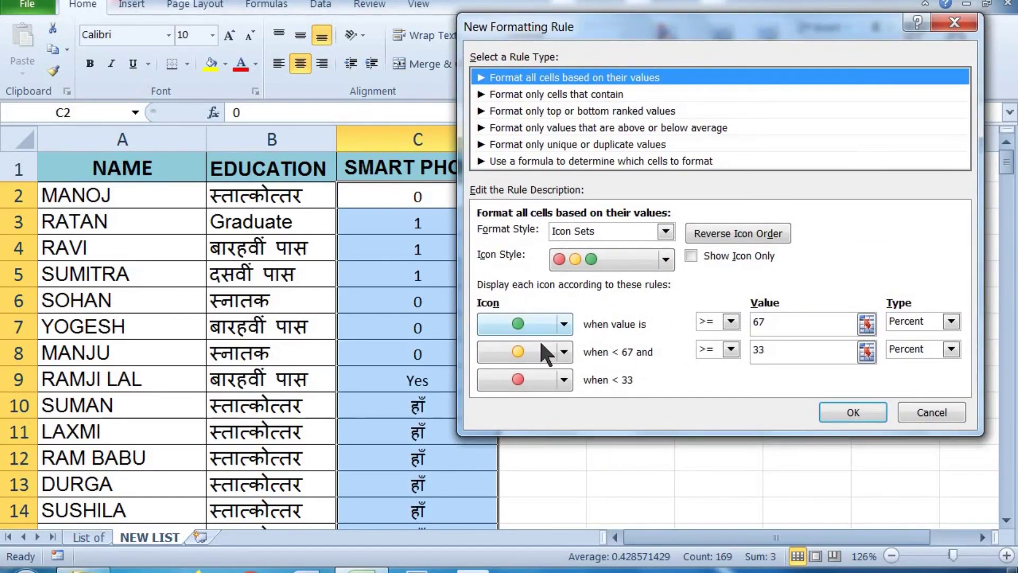
left_click(565, 324)
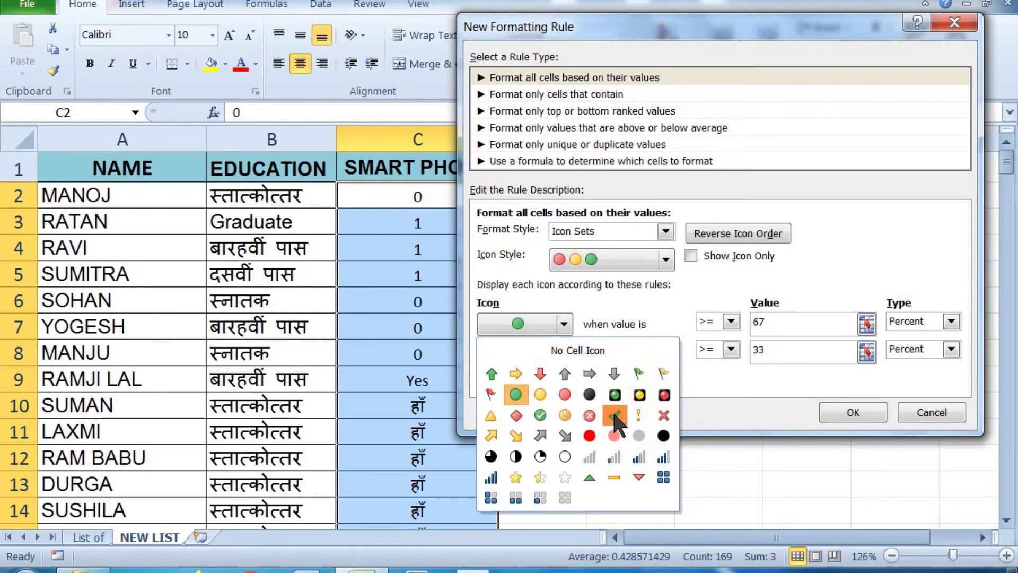
left_click(615, 415)
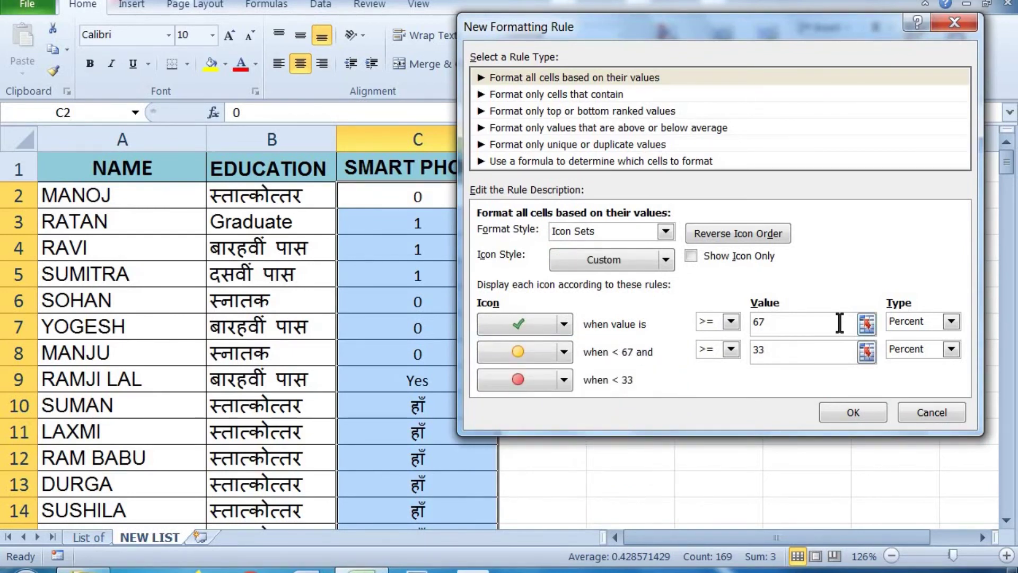
left_click(759, 323)
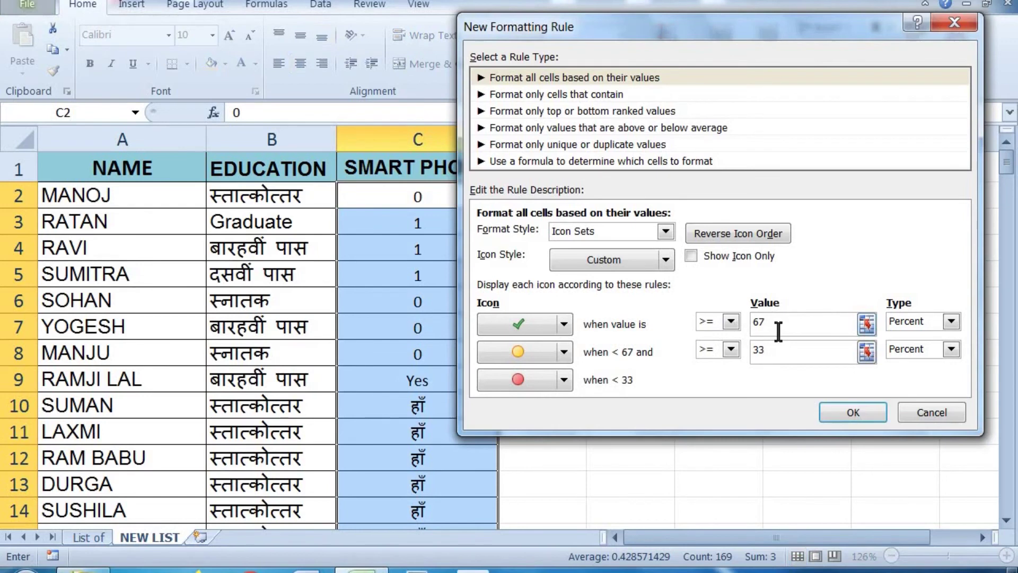
left_click_drag(771, 322, 741, 324)
type("1")
Assign a red cross for values >= 0, No Cell Icon otherwise, and show icons only.
left_click(564, 351)
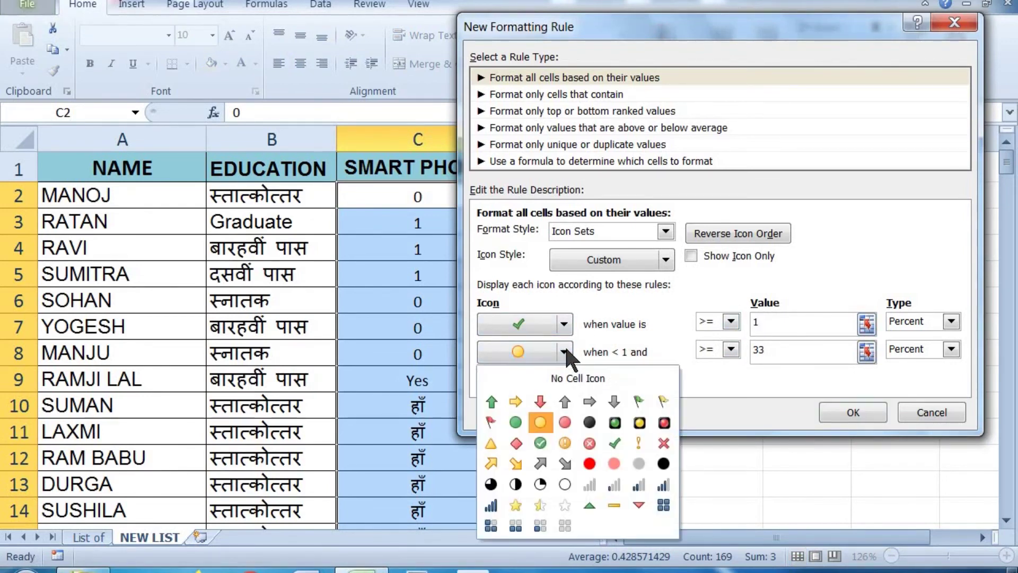
left_click(609, 441)
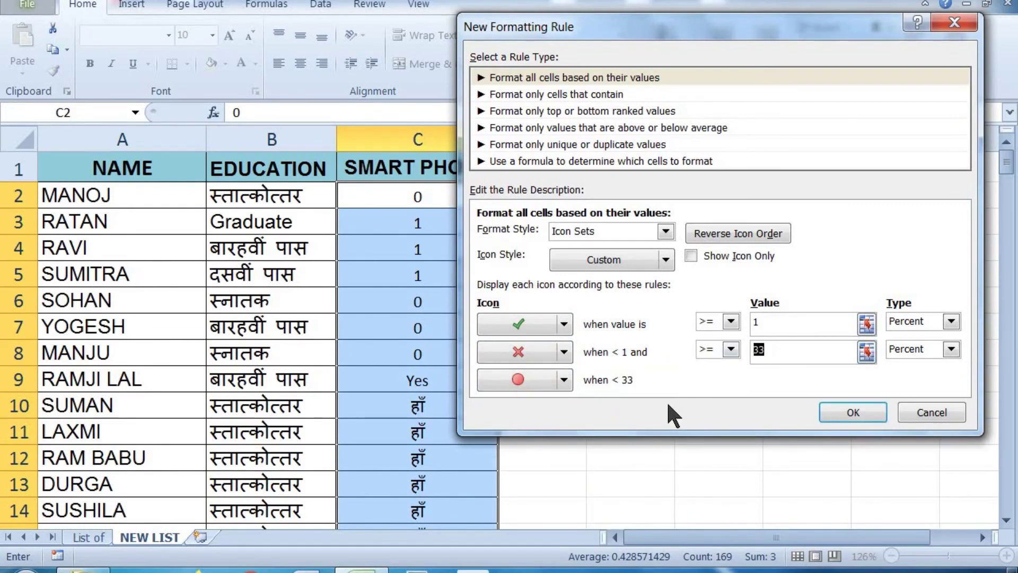
type("0")
left_click(565, 381)
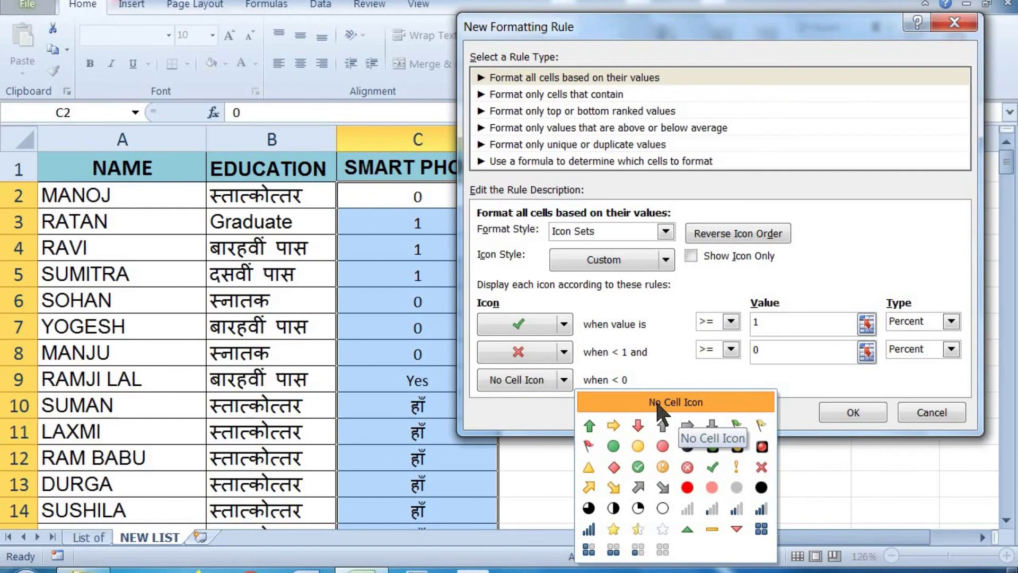
left_click(658, 404)
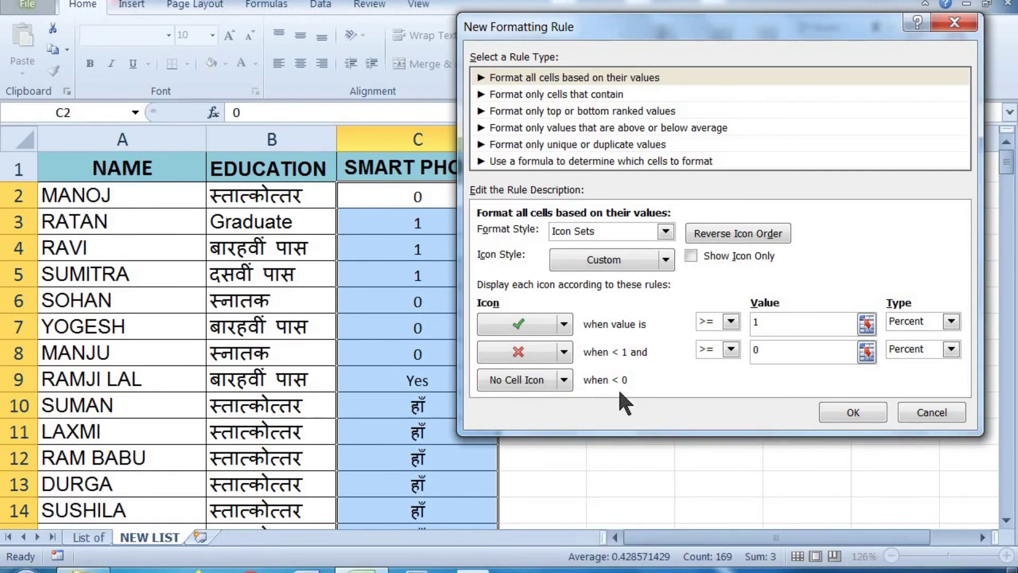
left_click(691, 257)
left_click_drag(598, 24, 625, 16)
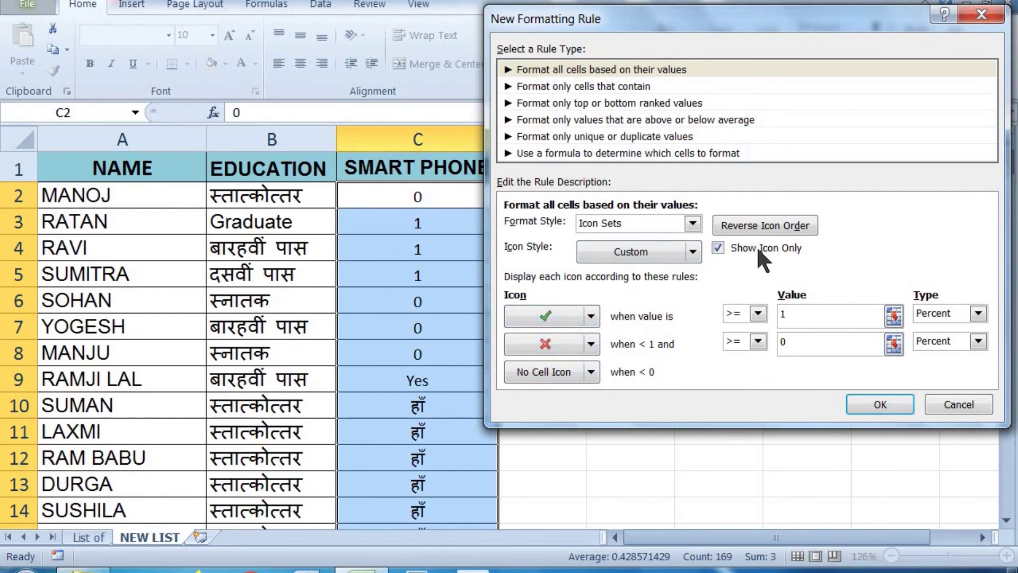
left_click(892, 401)
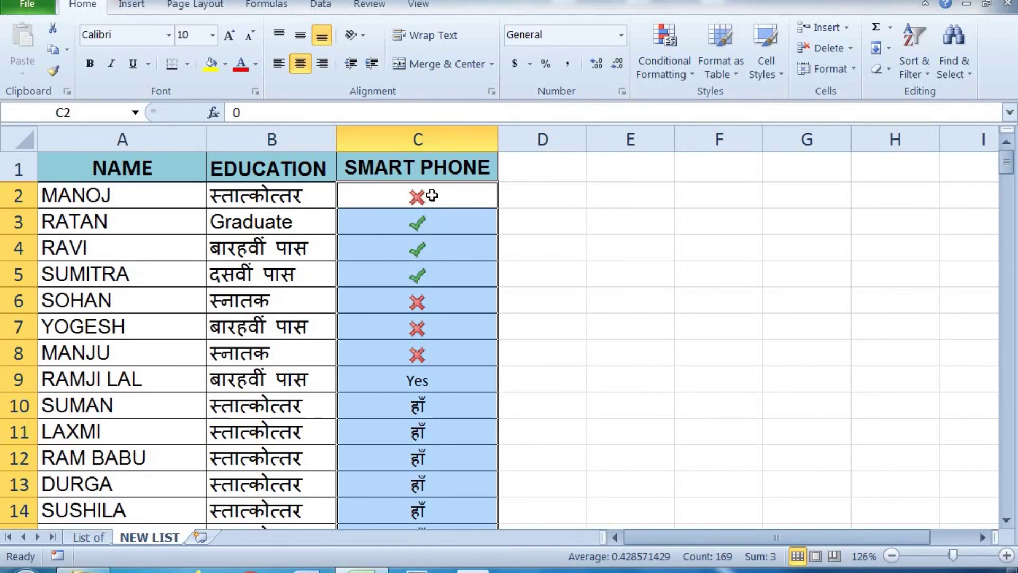
Replace C9's Yes with 1 and C10's हाँ with 0.
left_click(434, 380)
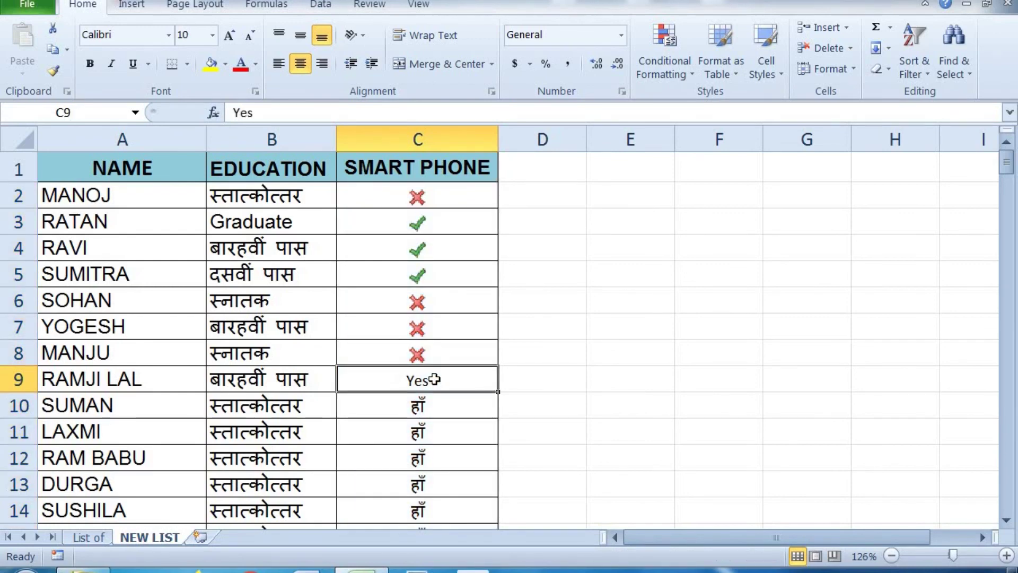
type("1")
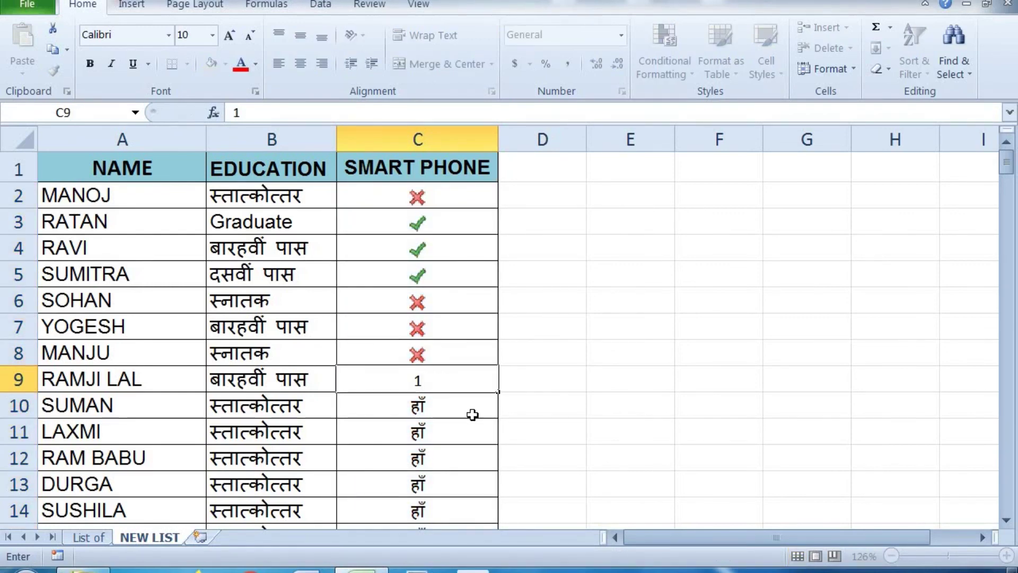
key("Return")
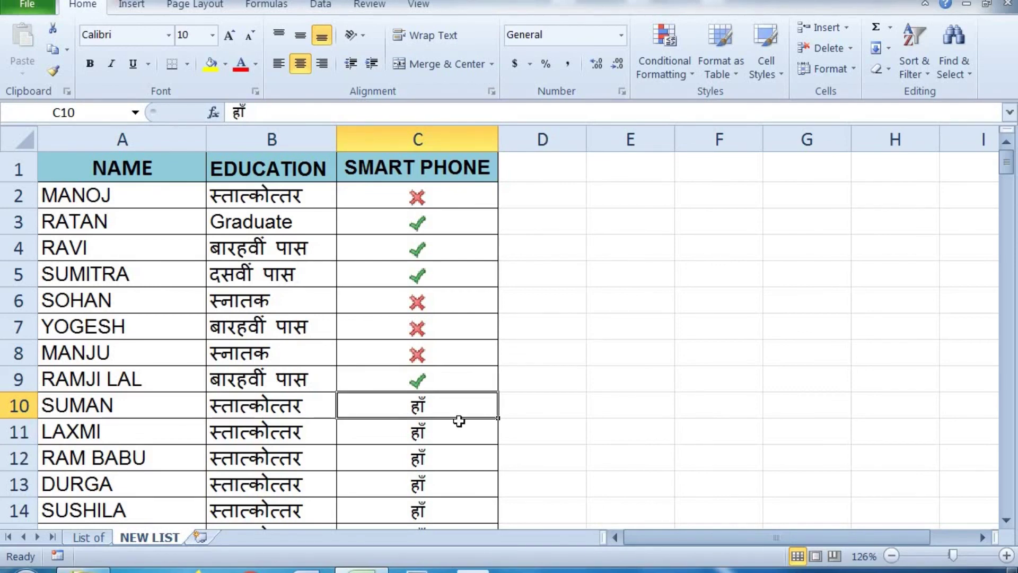
type("0")
key("Return")
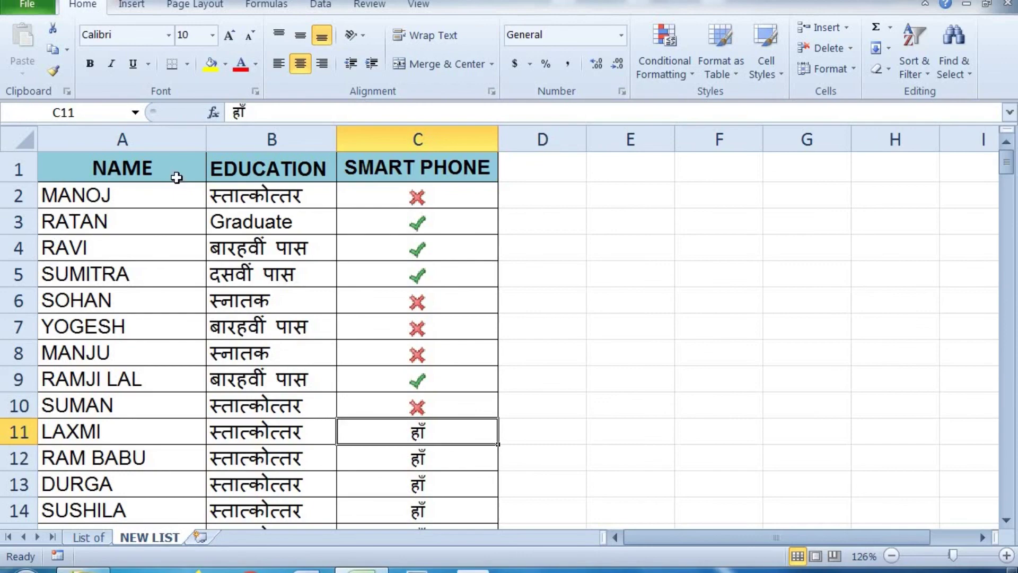
scroll(180, 478, "down", 5)
scroll(170, 453, "up", 5)
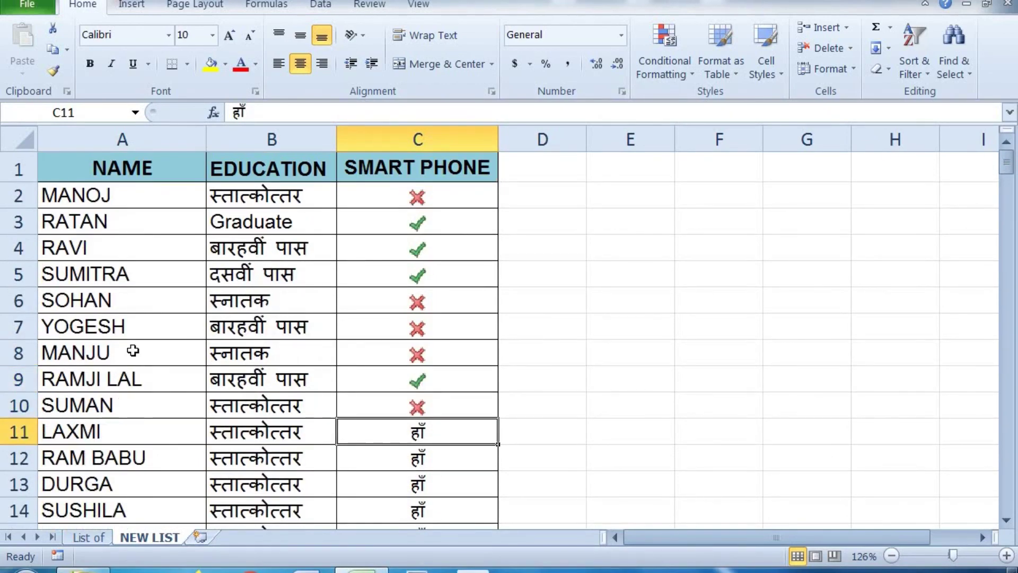